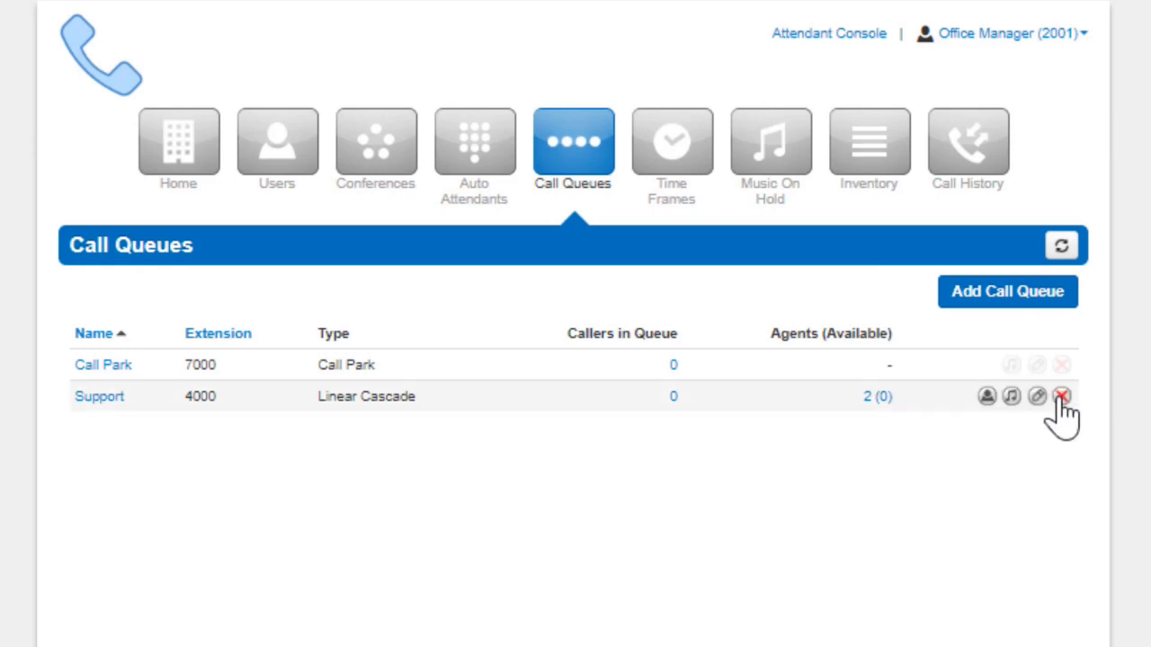
Start a new call queue named "Sales Queue" with extension 4221
{"action": "left_click", "coordinate": [1005, 300]}
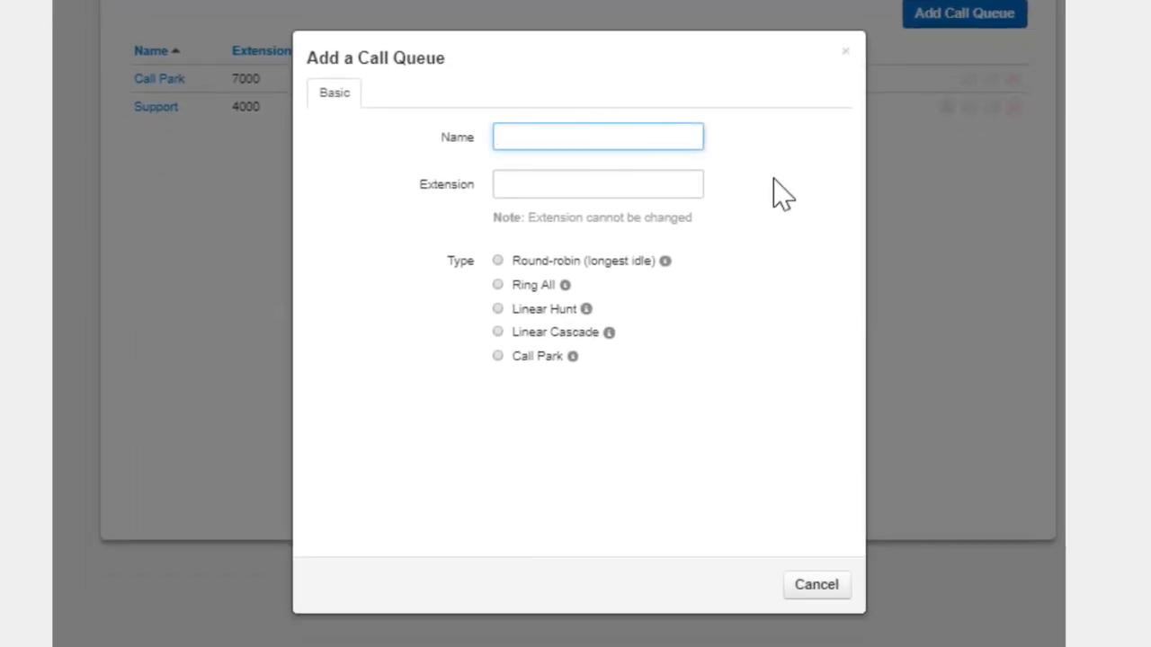
{"action": "type", "text": "Sales Queue"}
{"action": "key", "text": "Tab"}
{"action": "type", "text": "42"}
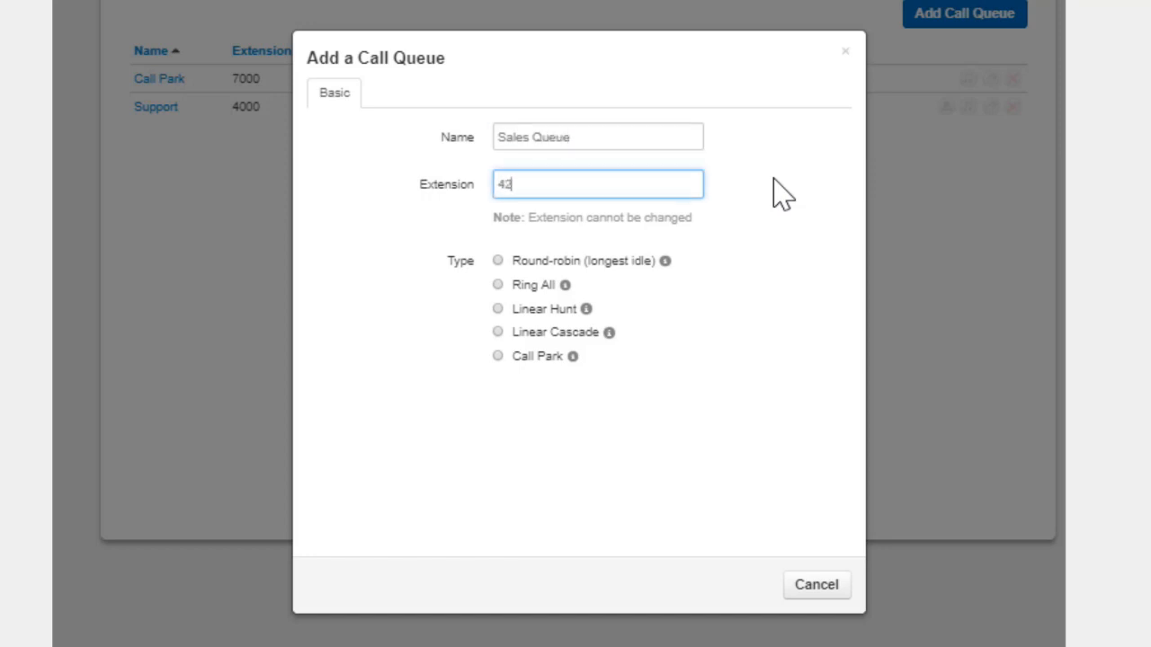
{"action": "type", "text": "21"}
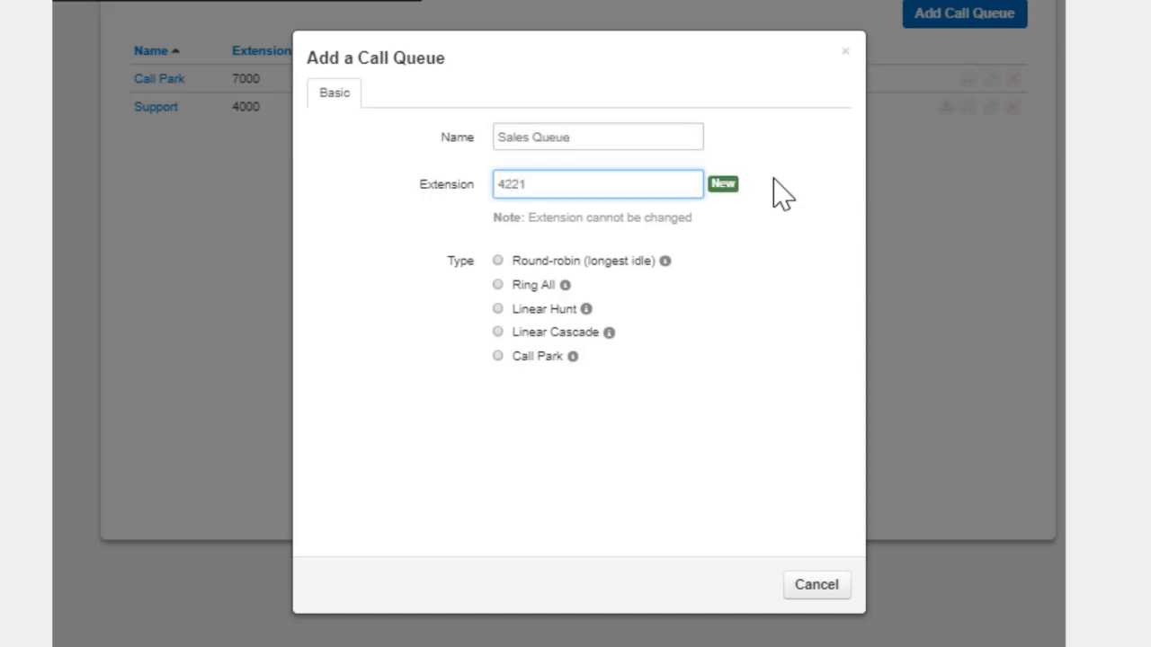
Try each queue type in turn: Round-robin, Ring All, Linear Hunt, Linear Cascade and Call Park
{"action": "left_click", "coordinate": [498, 261]}
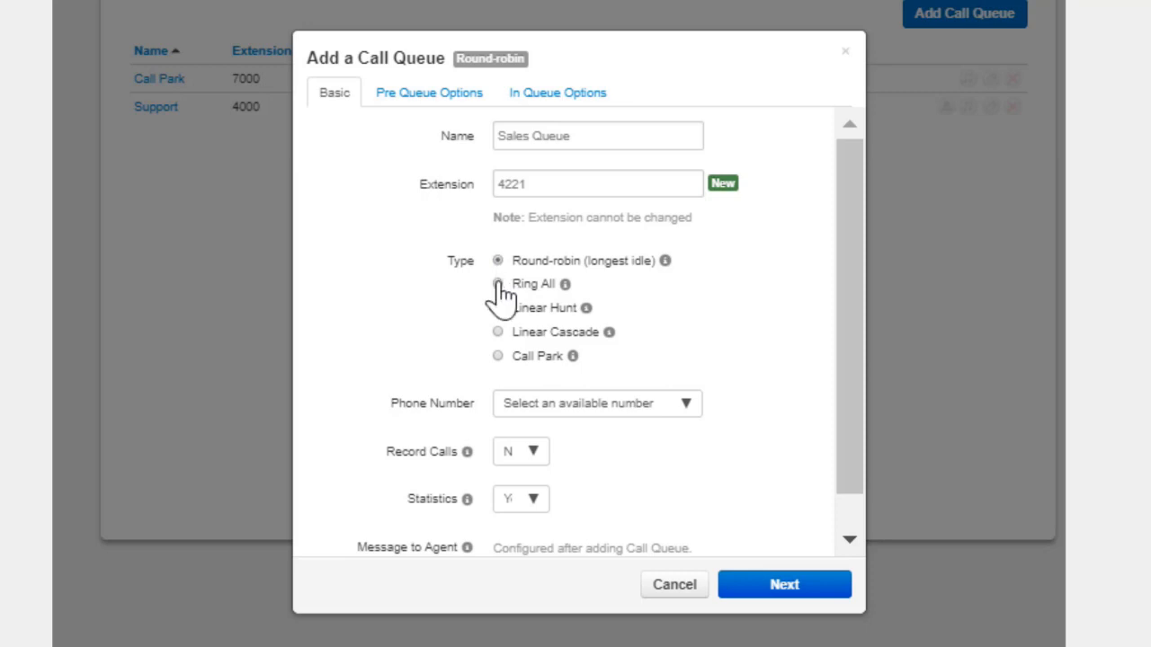
{"action": "left_click", "coordinate": [499, 286]}
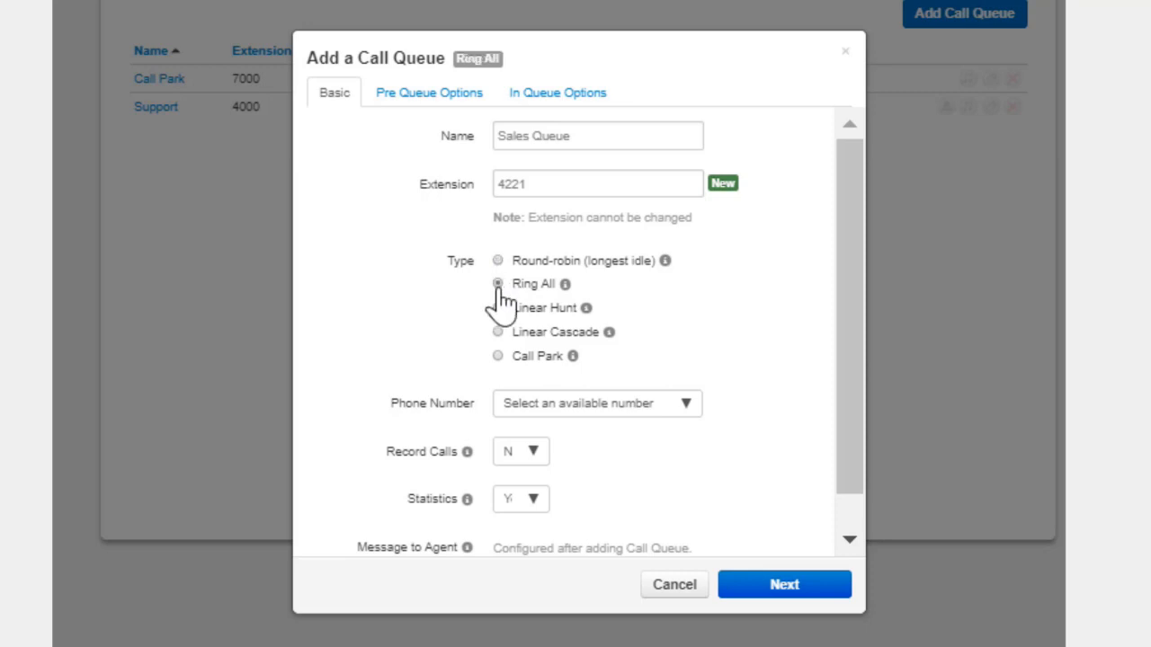
{"action": "left_click", "coordinate": [499, 310]}
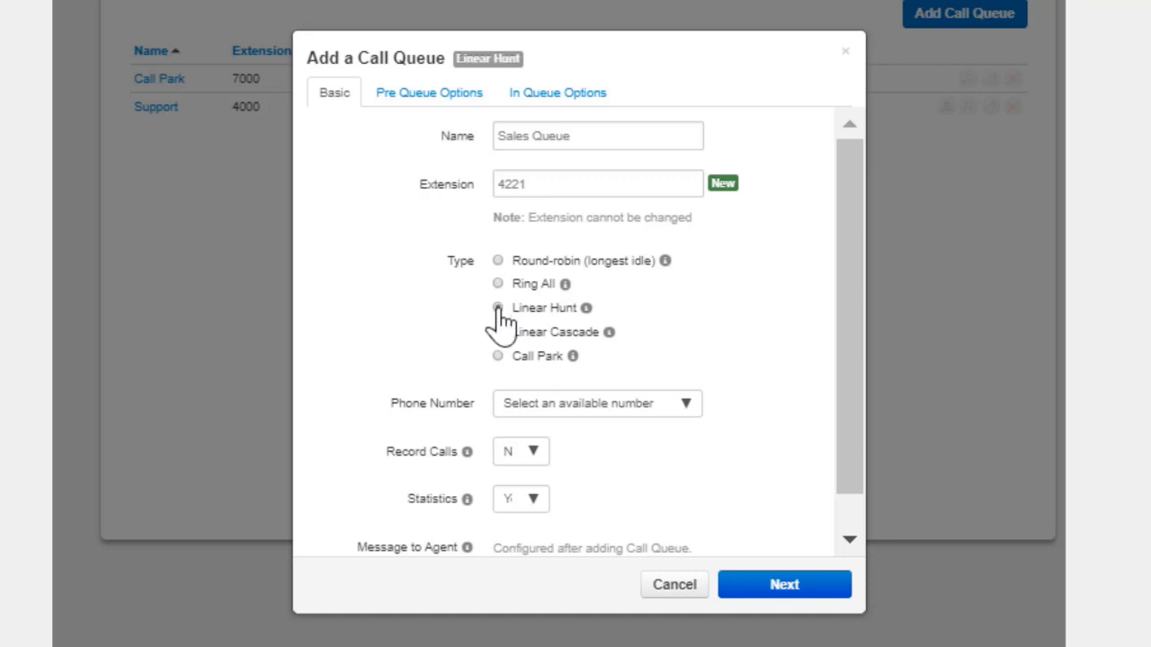
{"action": "left_click", "coordinate": [498, 333]}
{"action": "left_click", "coordinate": [497, 357]}
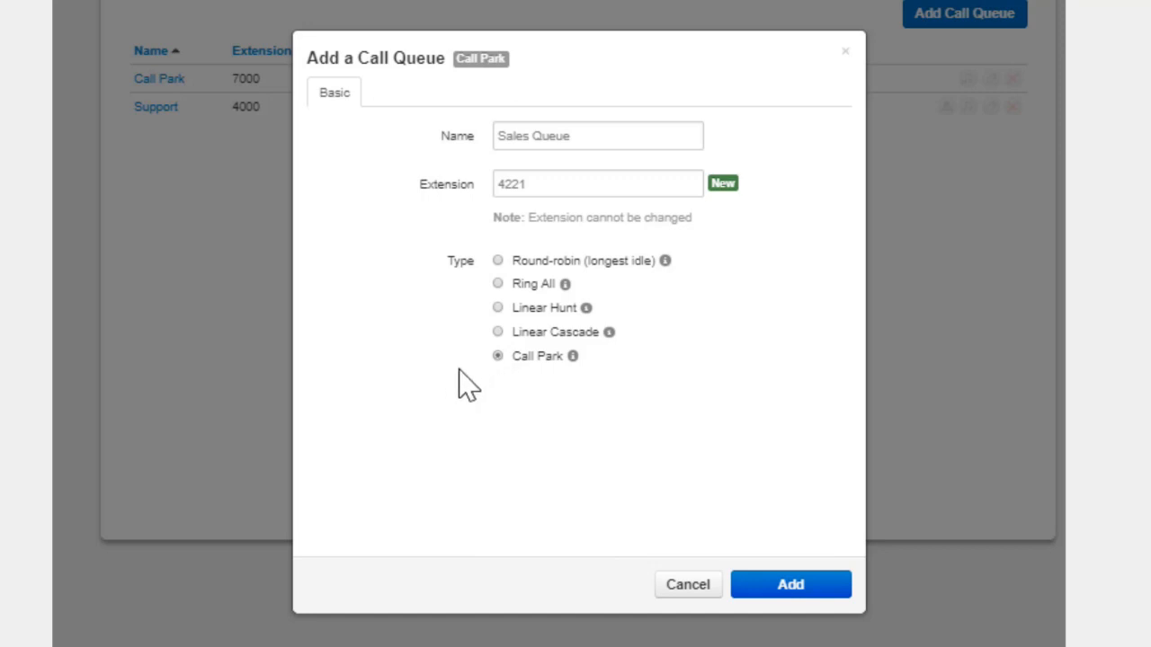
Set the queue type to Round-robin (longest idle) and assign the available phone number to the queue
{"action": "left_click", "coordinate": [497, 261]}
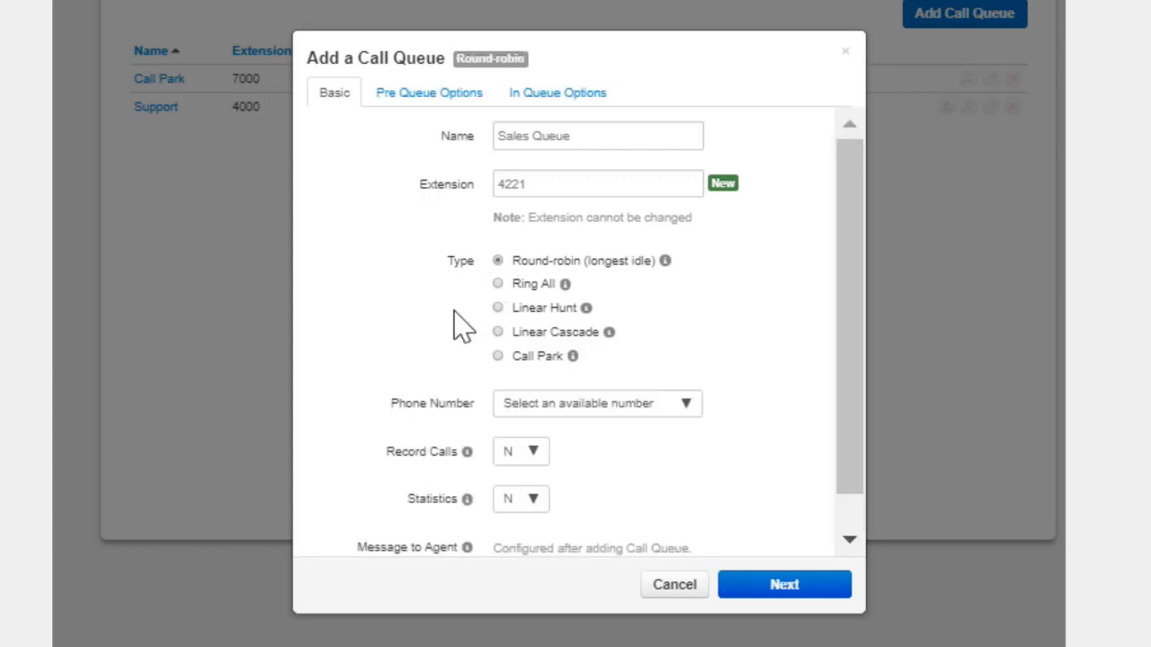
{"action": "left_click", "coordinate": [665, 410]}
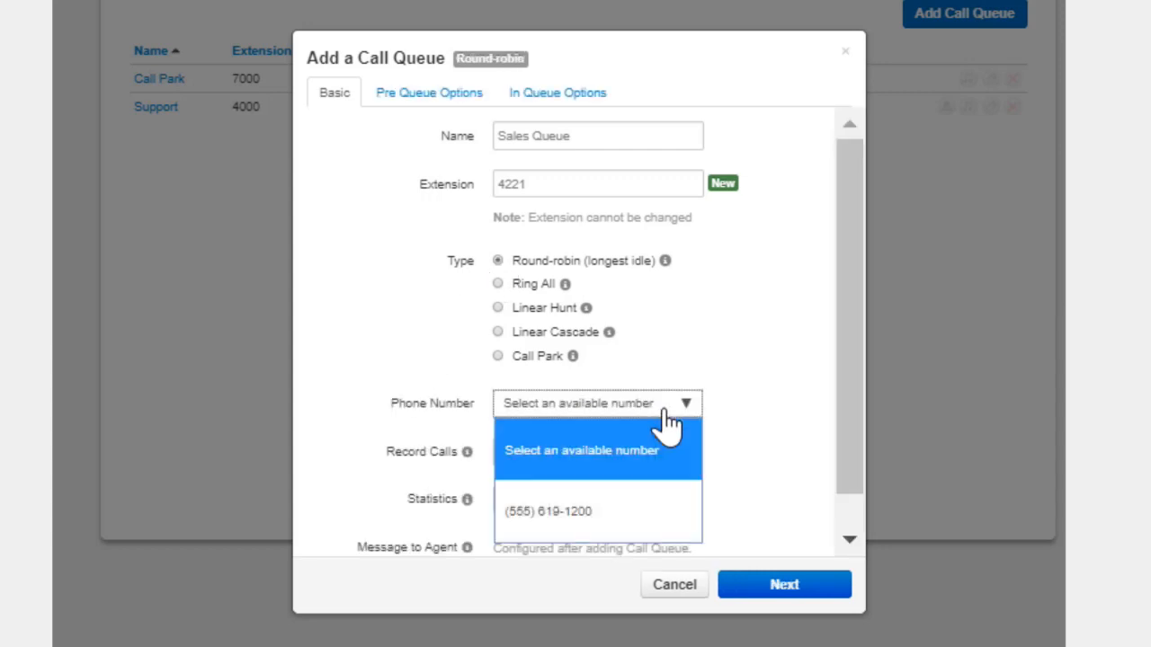
{"action": "left_click", "coordinate": [635, 513]}
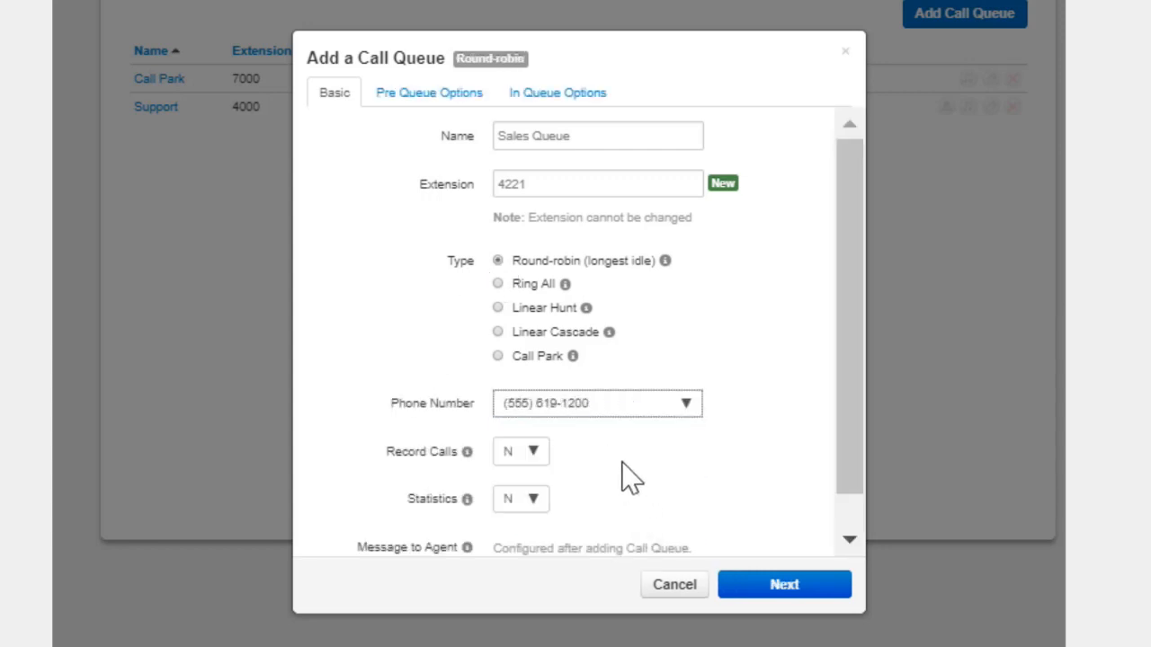
Set both Record Calls and Statistics to Yes for the queue
{"action": "left_click", "coordinate": [534, 455]}
{"action": "left_click", "coordinate": [537, 499]}
{"action": "left_click", "coordinate": [532, 505]}
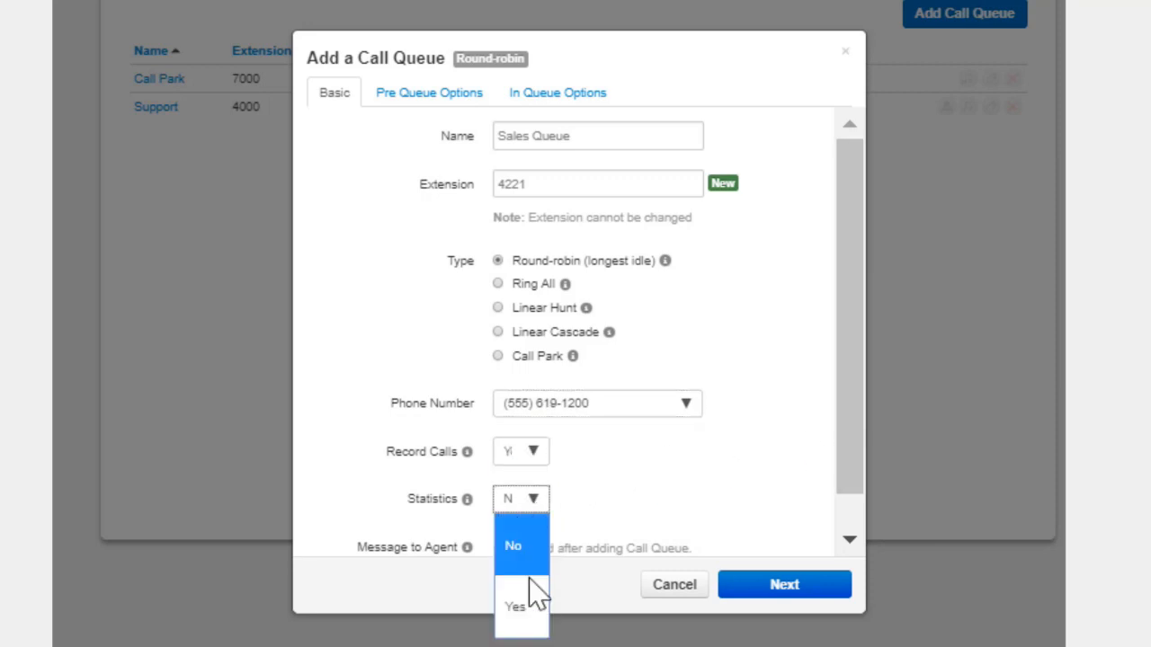
{"action": "left_click", "coordinate": [530, 600]}
{"action": "scroll", "coordinate": [589, 472], "scroll_direction": "down", "scroll_amount": 1}
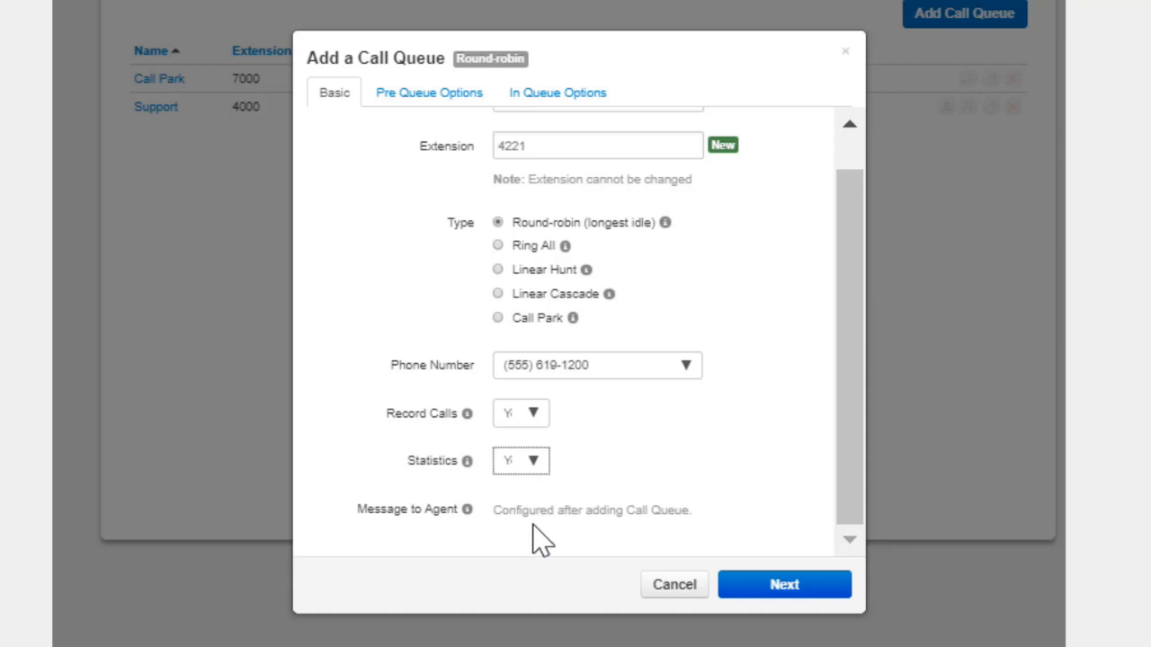
Proceed to the pre-queue options and set Require agents to Yes
{"action": "left_click", "coordinate": [751, 593]}
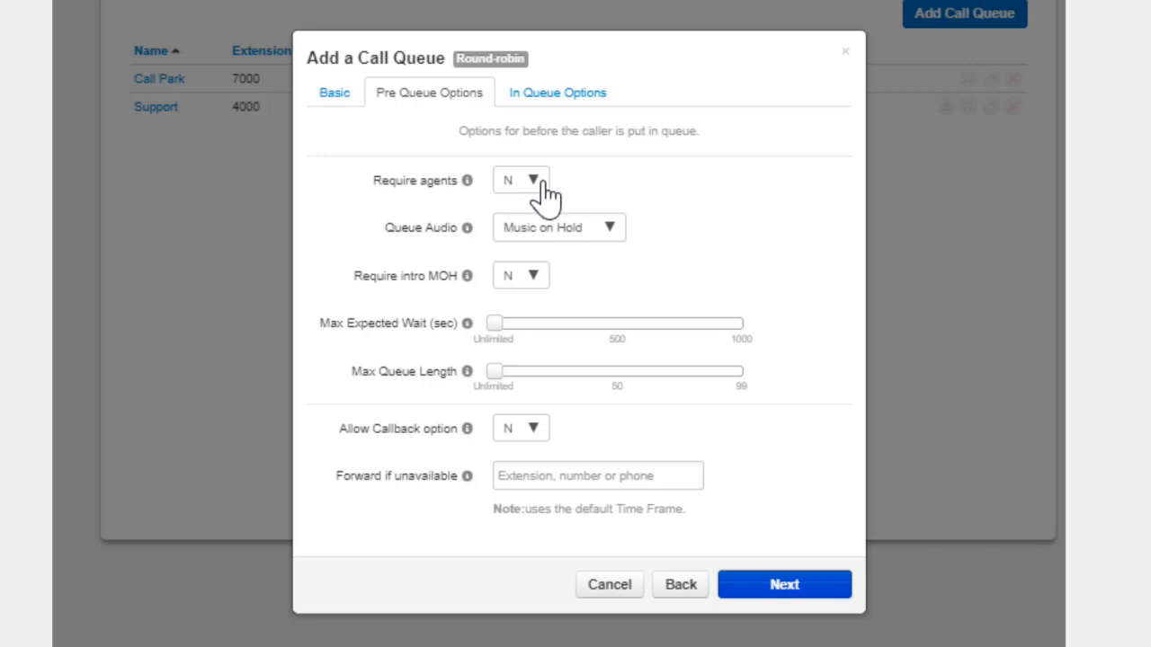
{"action": "mouse_move", "coordinate": [473, 488]}
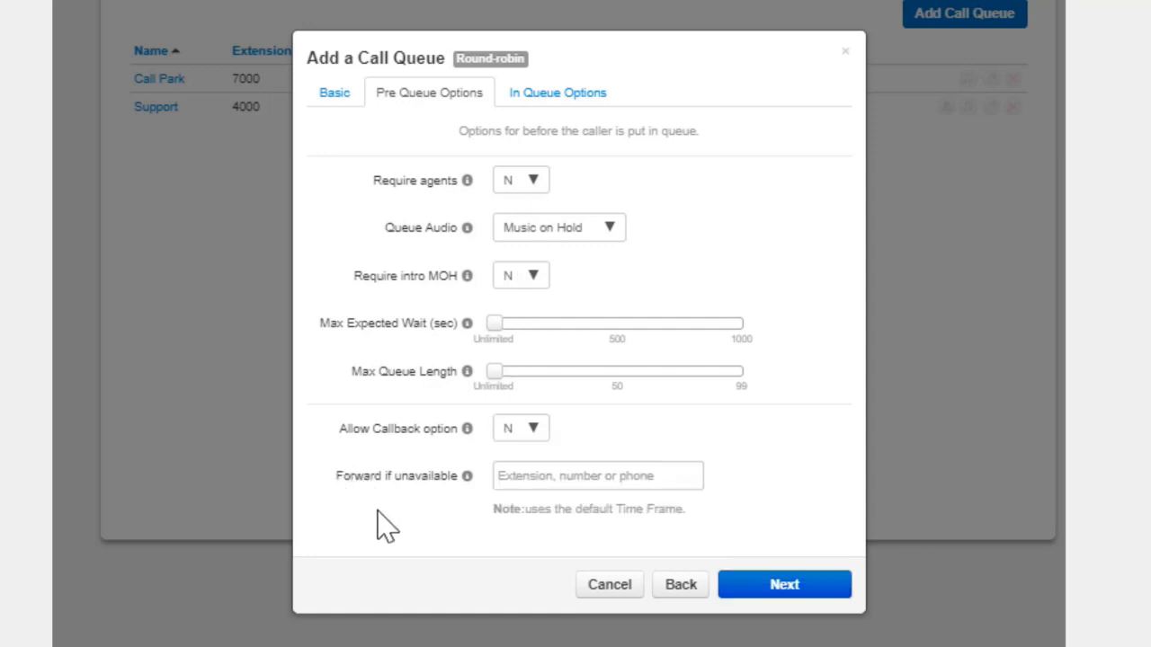
{"action": "left_click", "coordinate": [532, 191]}
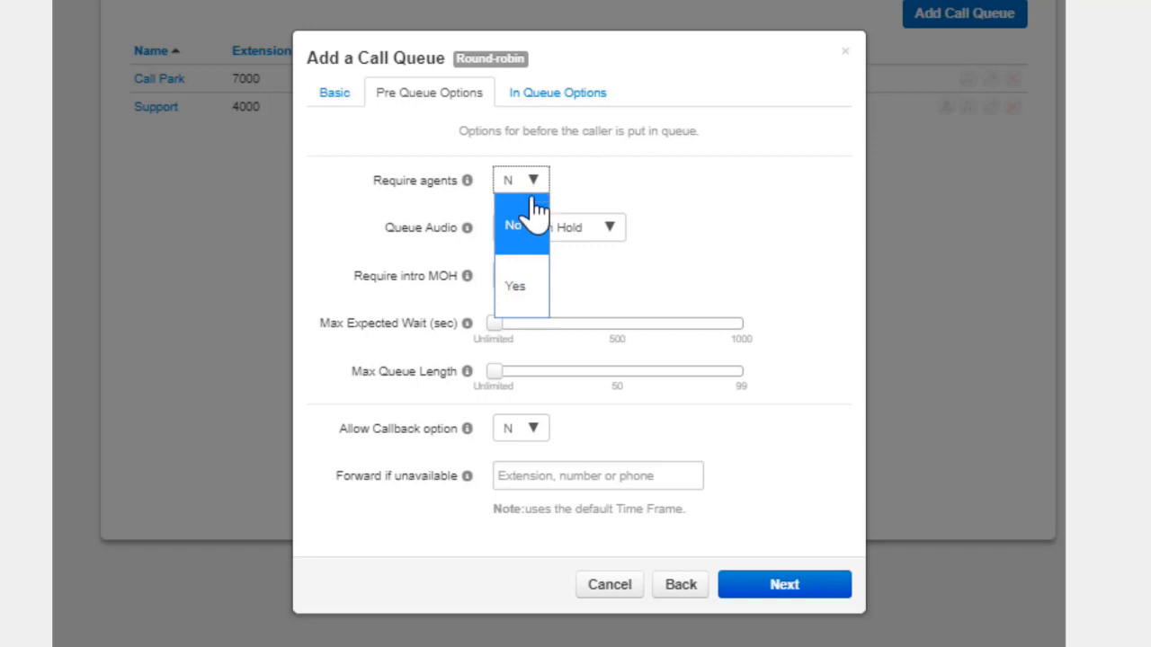
{"action": "left_click", "coordinate": [524, 286]}
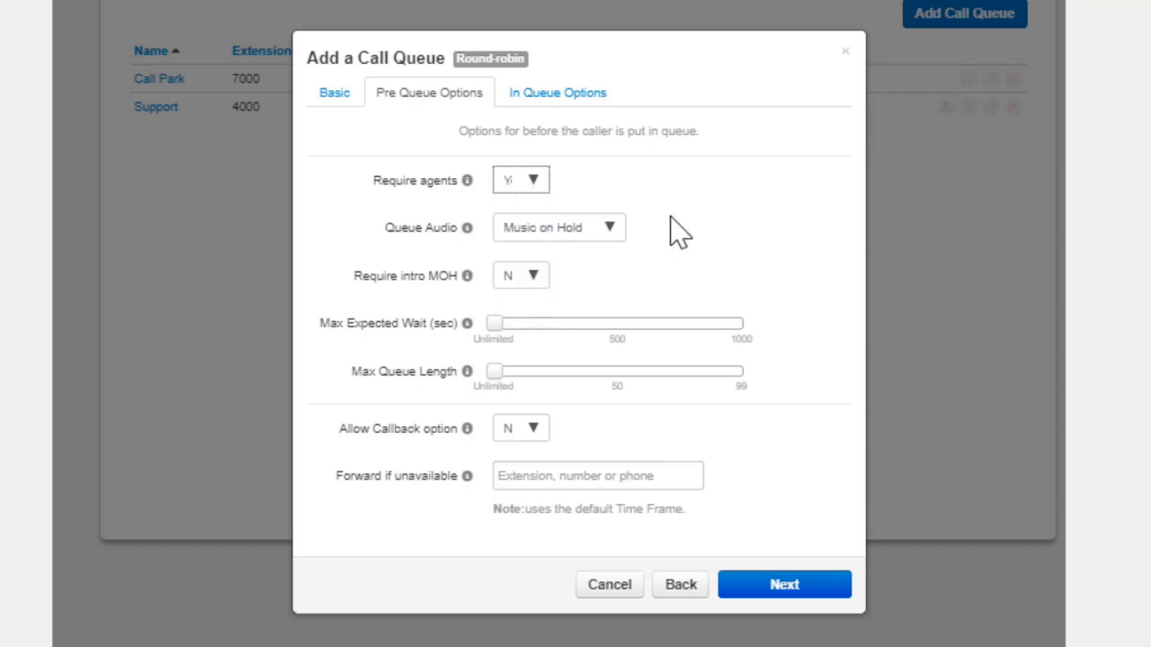
Keep Queue Audio on Music on Hold and set Require intro MOH to Yes
{"action": "left_click", "coordinate": [611, 230]}
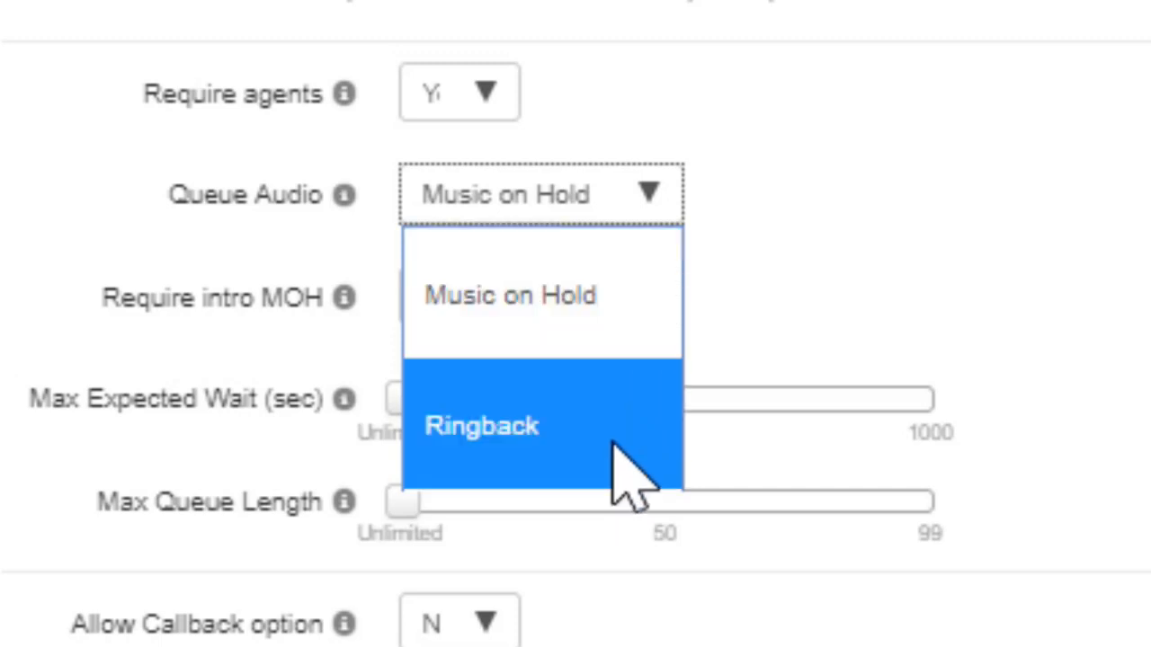
{"action": "left_click", "coordinate": [621, 328]}
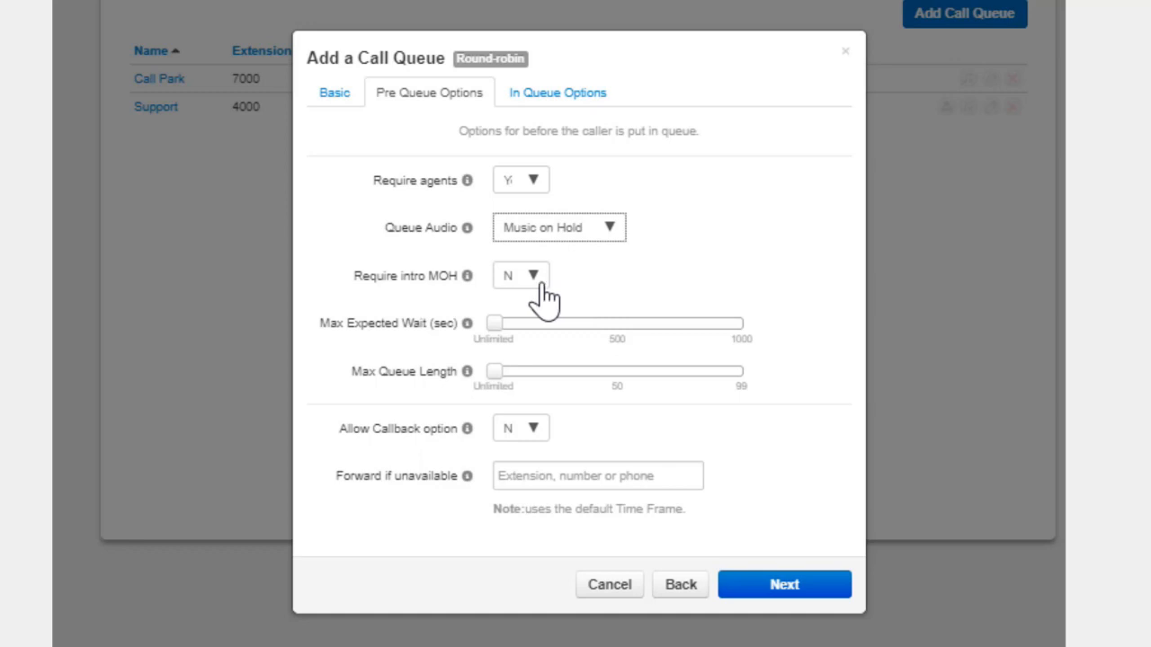
{"action": "left_click", "coordinate": [500, 304]}
{"action": "left_click", "coordinate": [519, 384]}
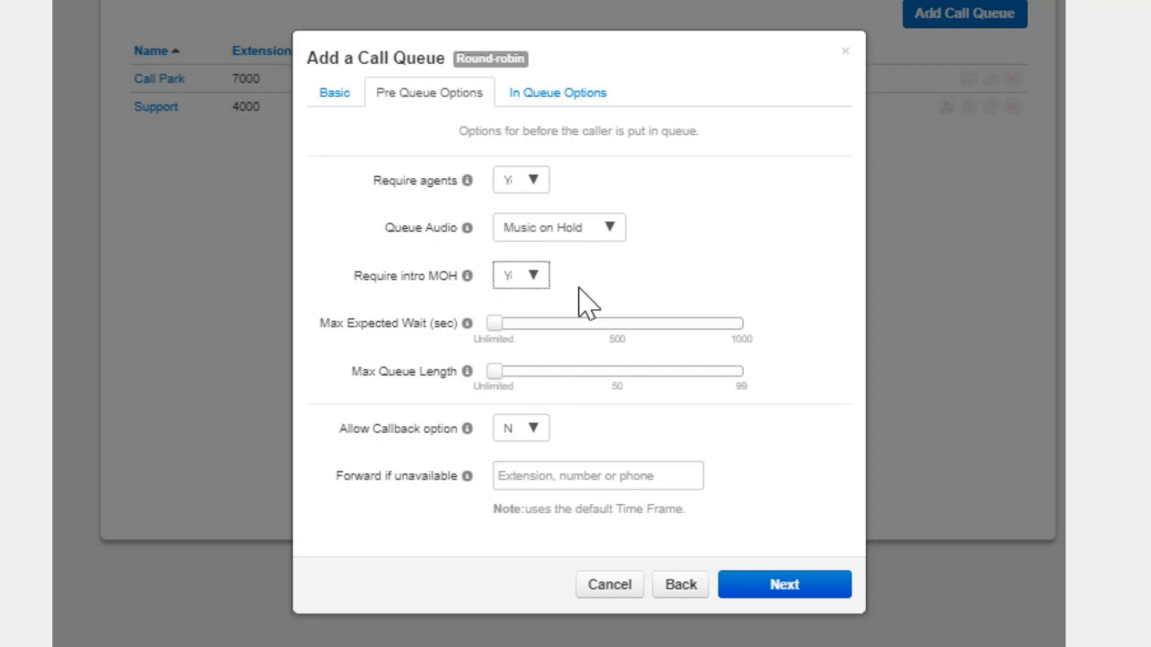
Raise Max Expected Wait to about 600 seconds and Max Queue Length to about 50
{"action": "mouse_move", "coordinate": [499, 323]}
{"action": "left_click_drag", "start_coordinate": [500, 324], "coordinate": [653, 327]}
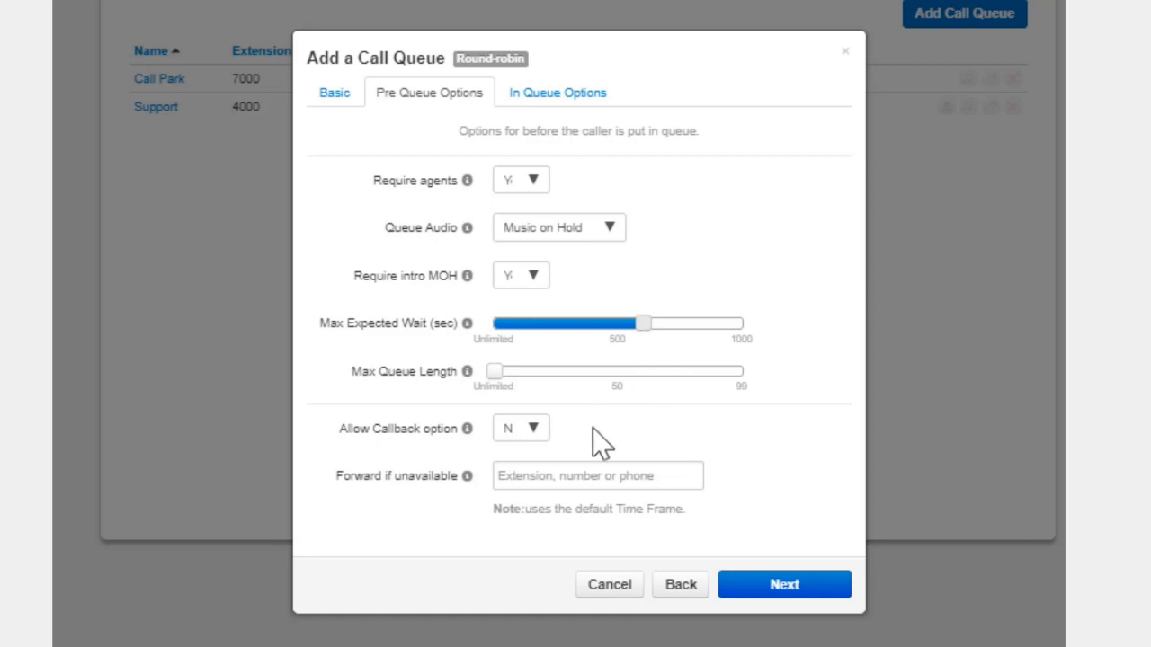
{"action": "left_click", "coordinate": [567, 480]}
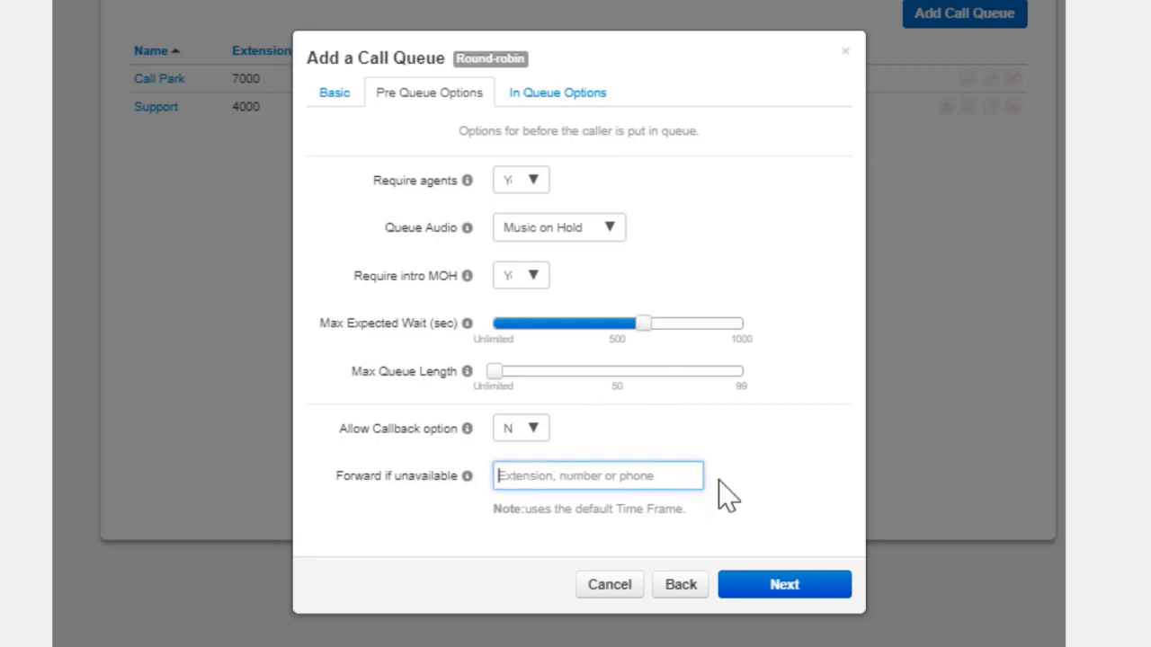
{"action": "left_click_drag", "start_coordinate": [499, 373], "coordinate": [620, 375]}
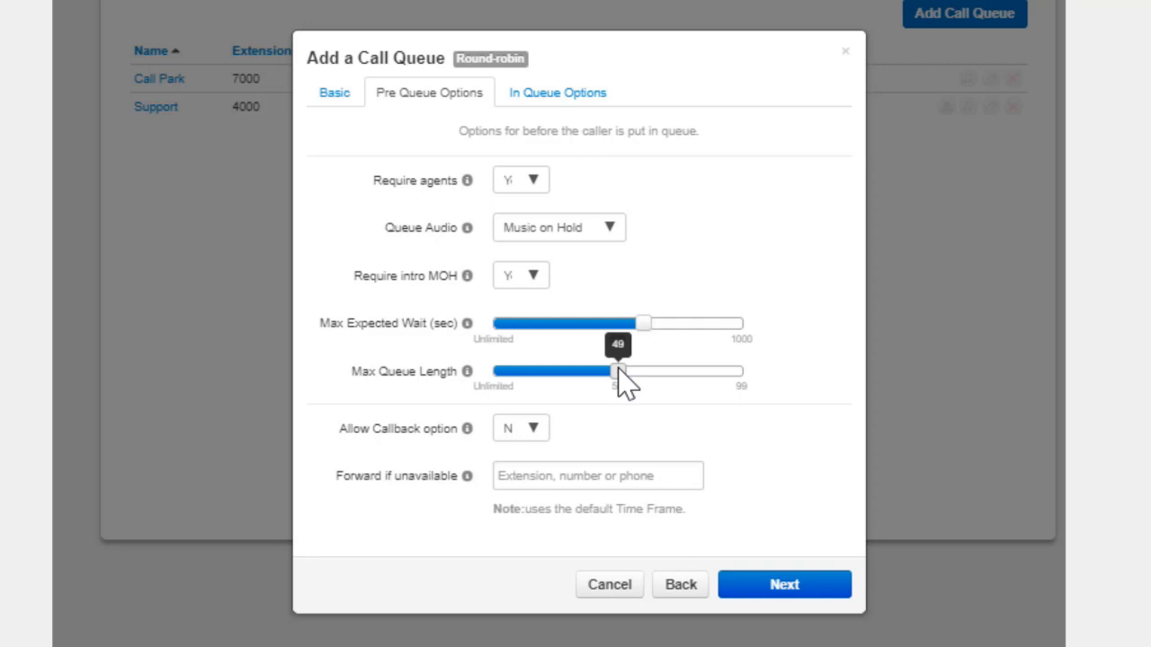
{"action": "left_click_drag", "start_coordinate": [618, 369], "coordinate": [619, 372]}
Set Allow Callback option to Yes and enter a phone number for Forward if unavailable
{"action": "left_click", "coordinate": [535, 431]}
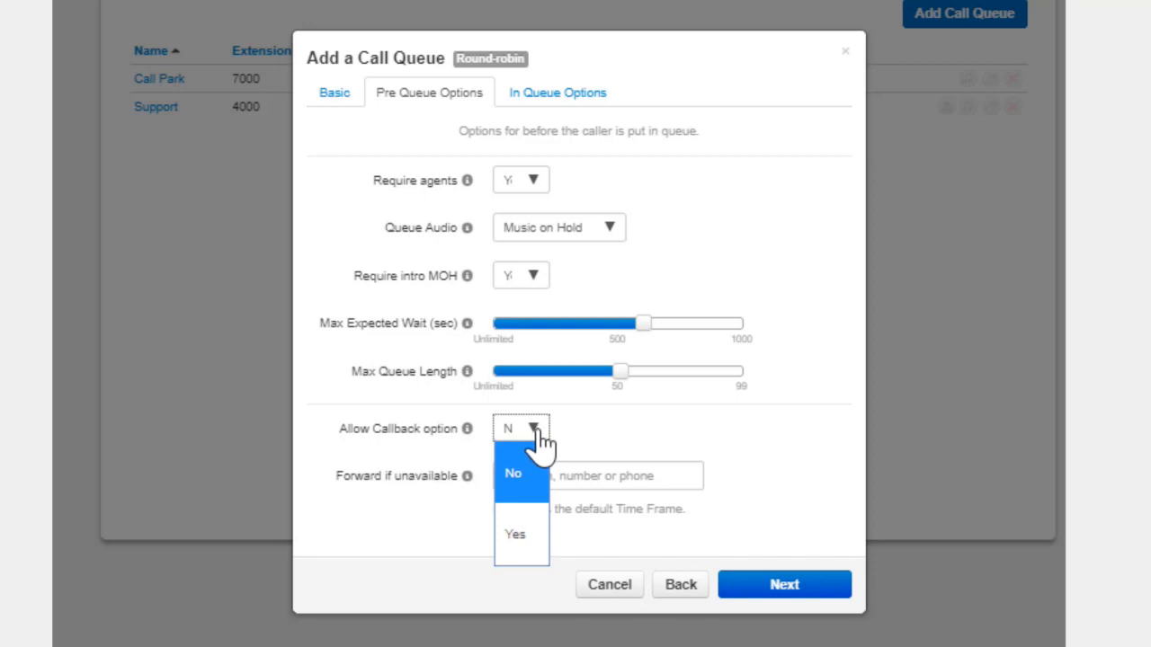
{"action": "left_click", "coordinate": [517, 536]}
{"action": "left_click", "coordinate": [552, 479]}
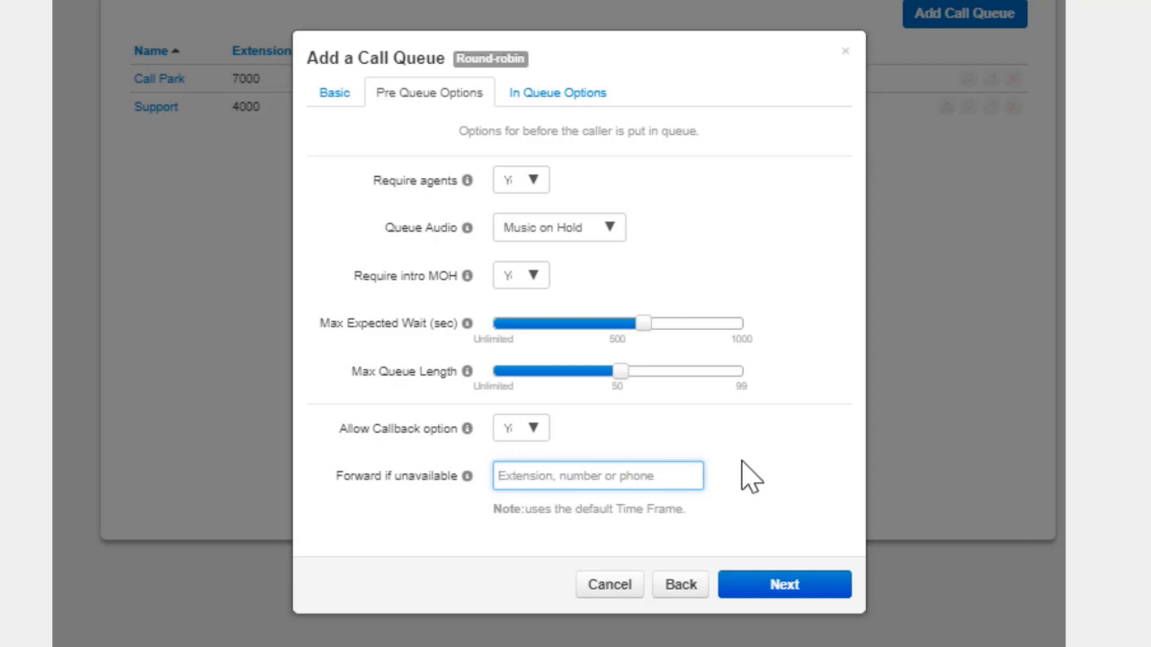
{"action": "type", "text": "21555567"}
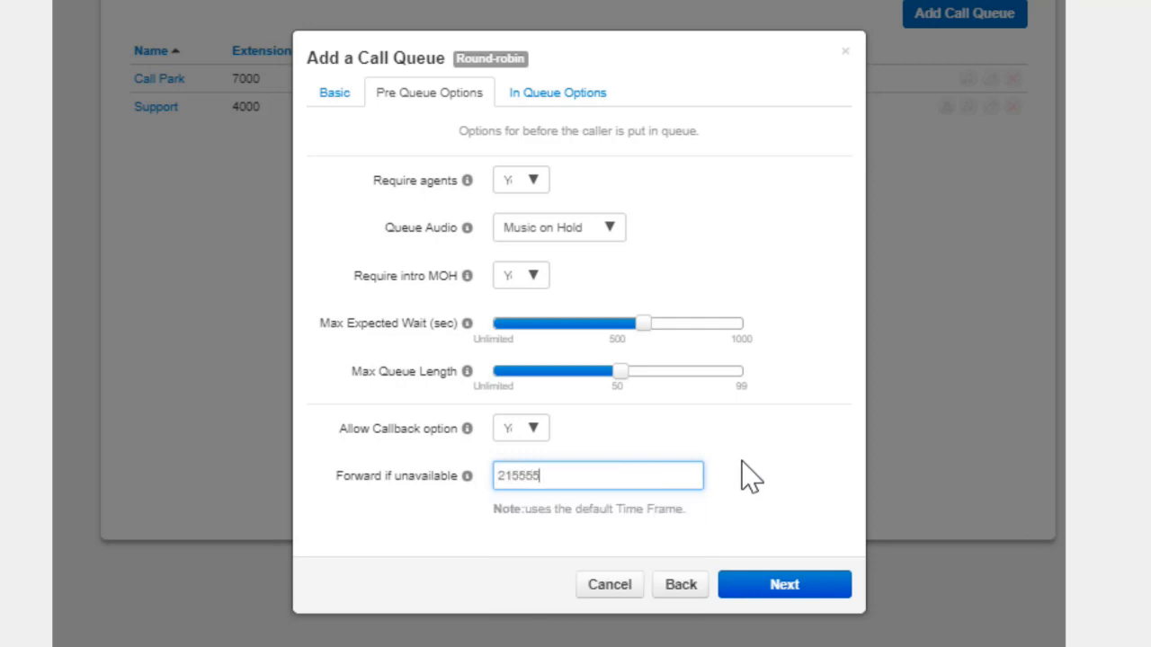
{"action": "type", "text": "54"}
In the in-queue options, raise Queue Ring Timeout close to Unlimited and Agent Ring Timeout slightly past the middle of its range
{"action": "left_click", "coordinate": [781, 594]}
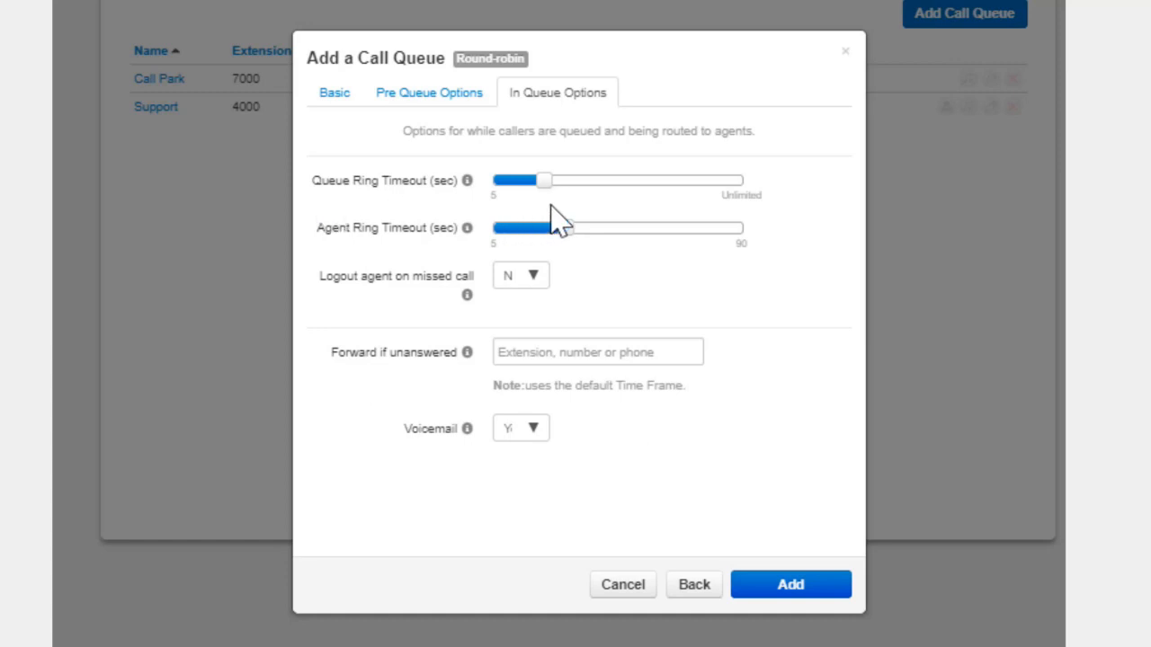
{"action": "left_click_drag", "start_coordinate": [544, 181], "coordinate": [722, 192]}
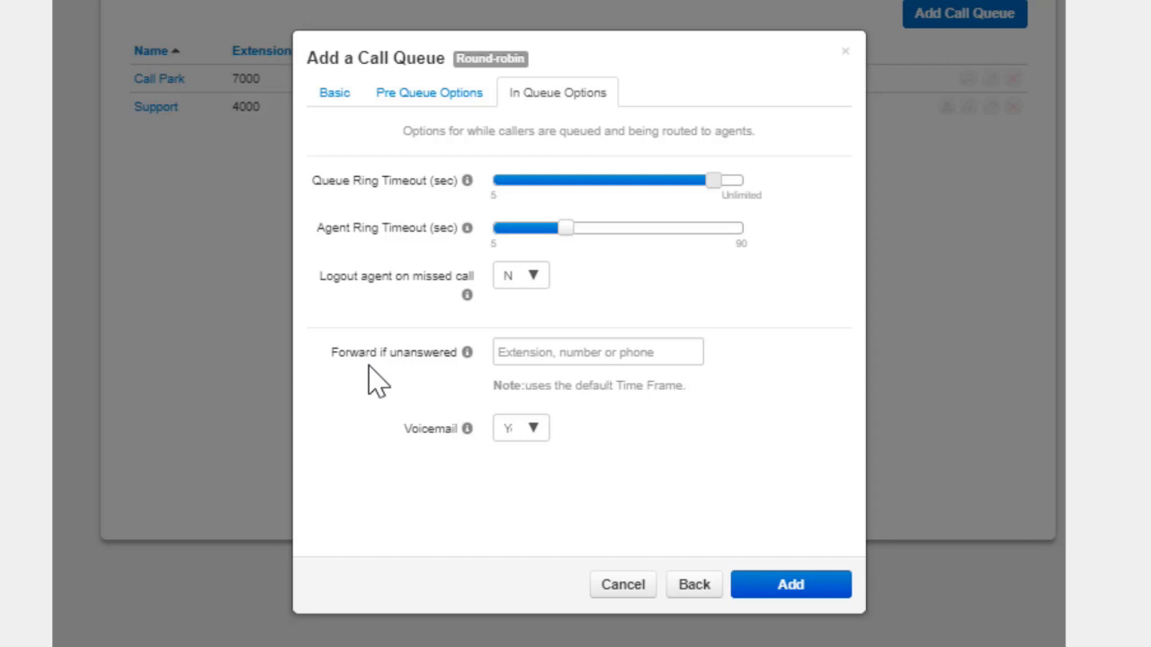
{"action": "mouse_move", "coordinate": [566, 226]}
{"action": "left_click_drag", "start_coordinate": [568, 228], "coordinate": [635, 227]}
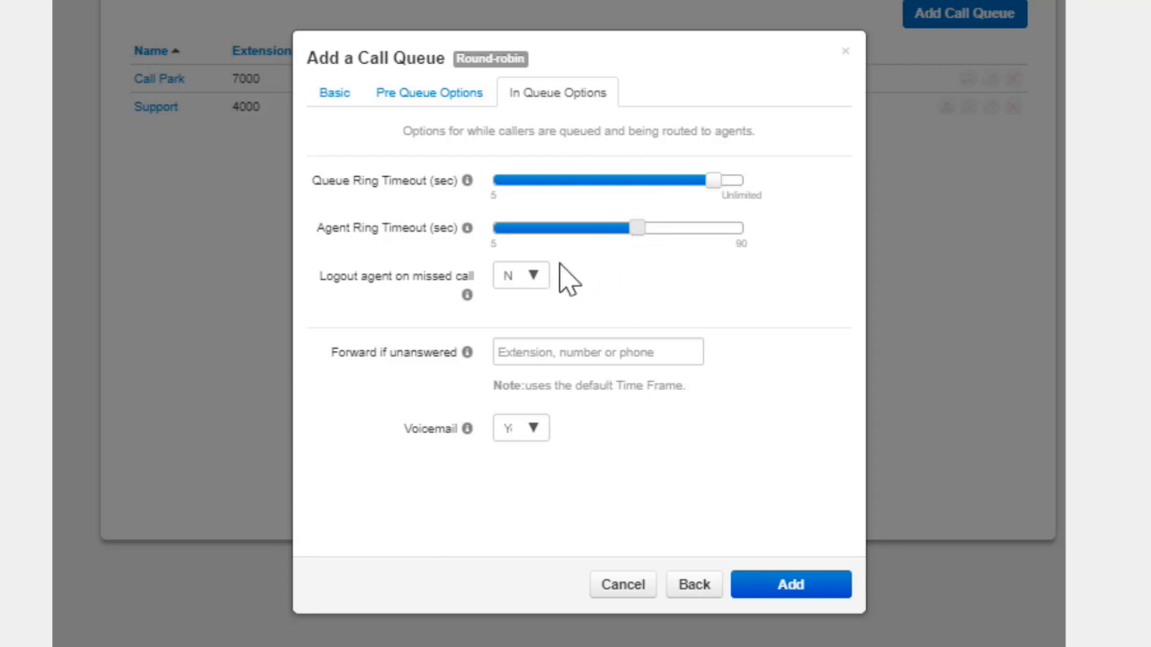
Set Logout agent on missed call to Yes
{"action": "left_click", "coordinate": [519, 281]}
{"action": "left_click", "coordinate": [515, 389]}
Enter a phone number for Forward if unanswered and clear it again
{"action": "left_click", "coordinate": [666, 352]}
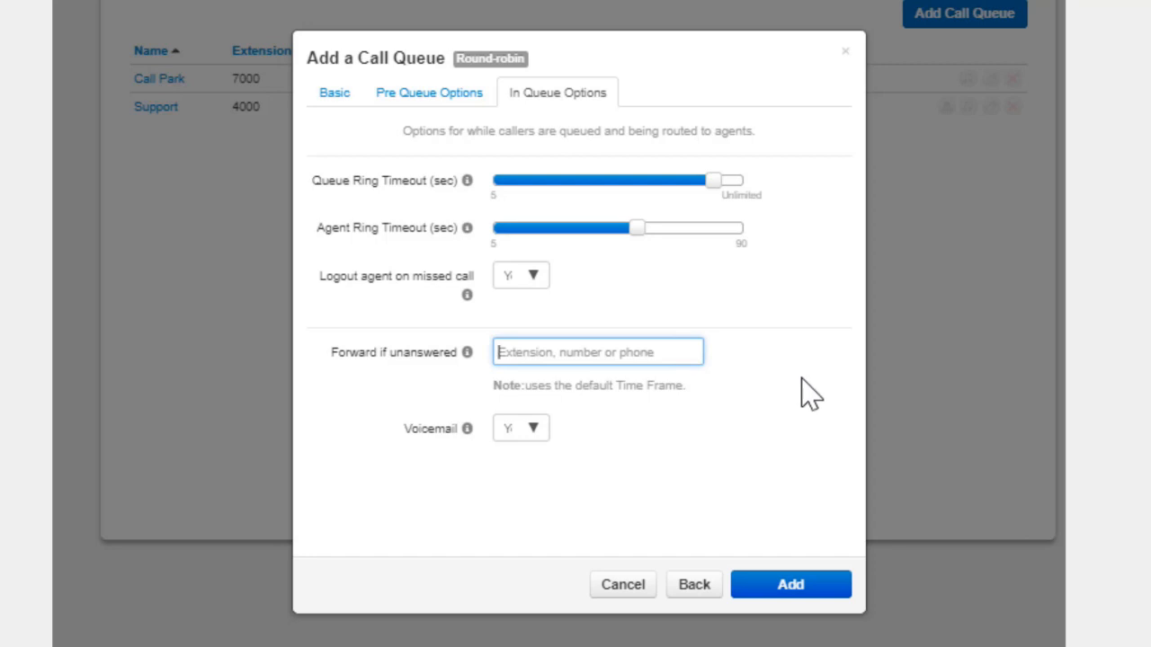
{"action": "type", "text": "1212"}
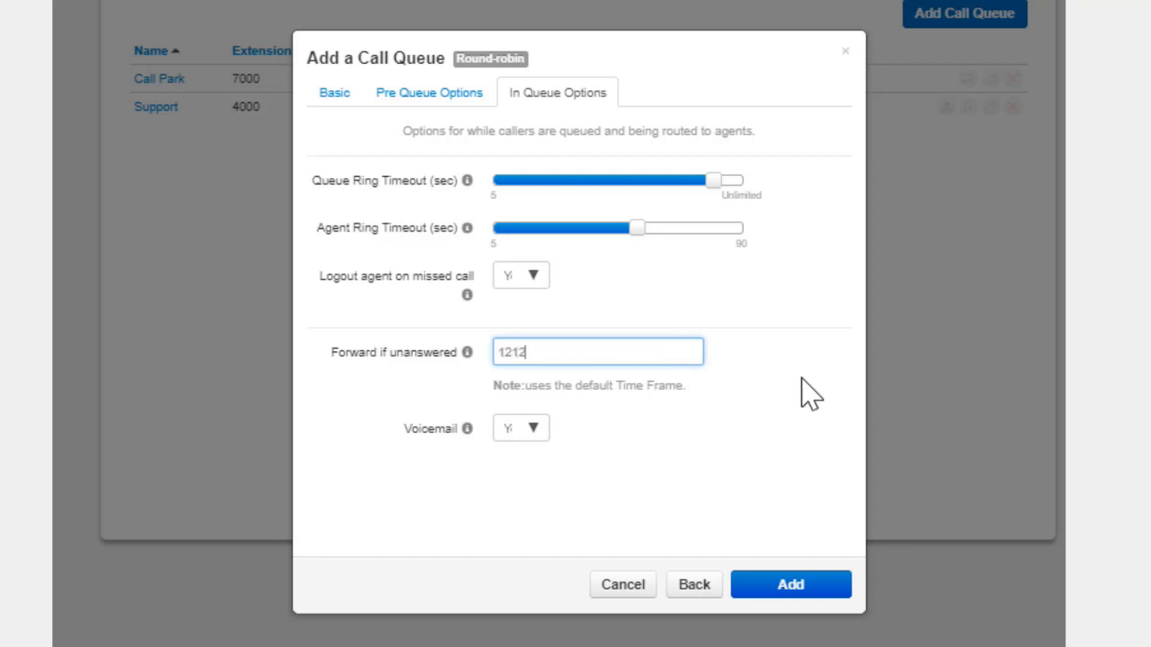
{"action": "type", "text": "5556789"}
{"action": "left_click_drag", "start_coordinate": [595, 352], "coordinate": [399, 334]}
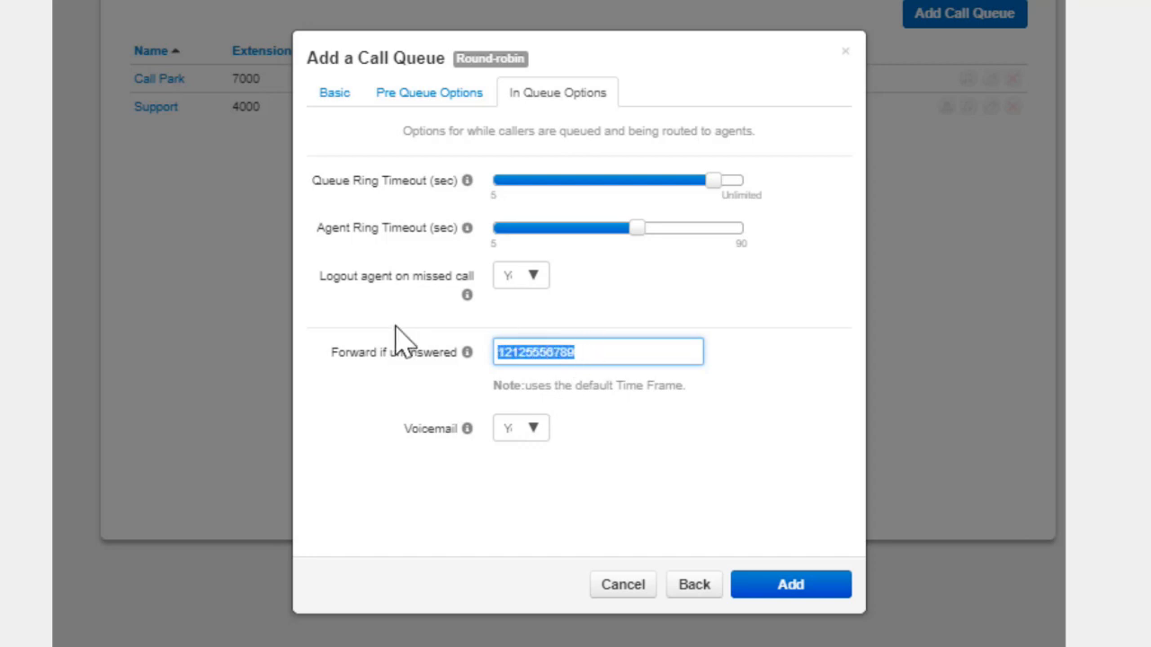
{"action": "key", "text": "BackSpace"}
{"action": "left_click", "coordinate": [432, 494]}
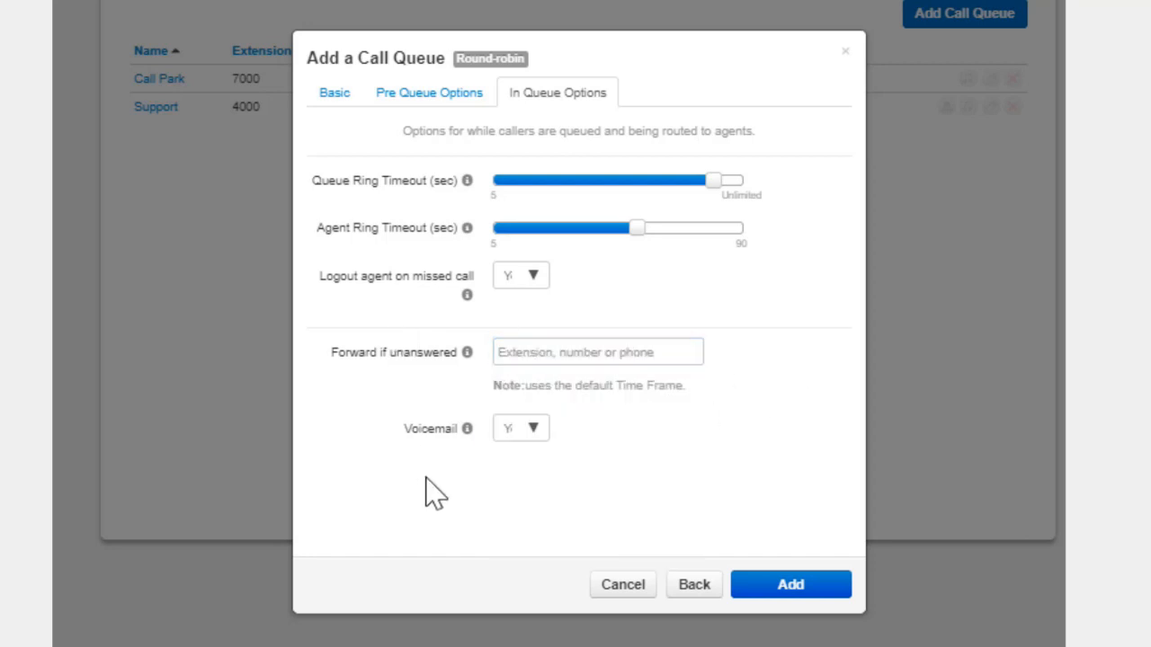
Keep Voicemail set to Yes for unanswered queue calls
{"action": "left_click", "coordinate": [522, 432]}
{"action": "left_click", "coordinate": [530, 537]}
Switch the queue type to Ring All and review its in-queue options
{"action": "left_click", "coordinate": [340, 95]}
{"action": "left_click", "coordinate": [497, 283]}
{"action": "left_click", "coordinate": [555, 92]}
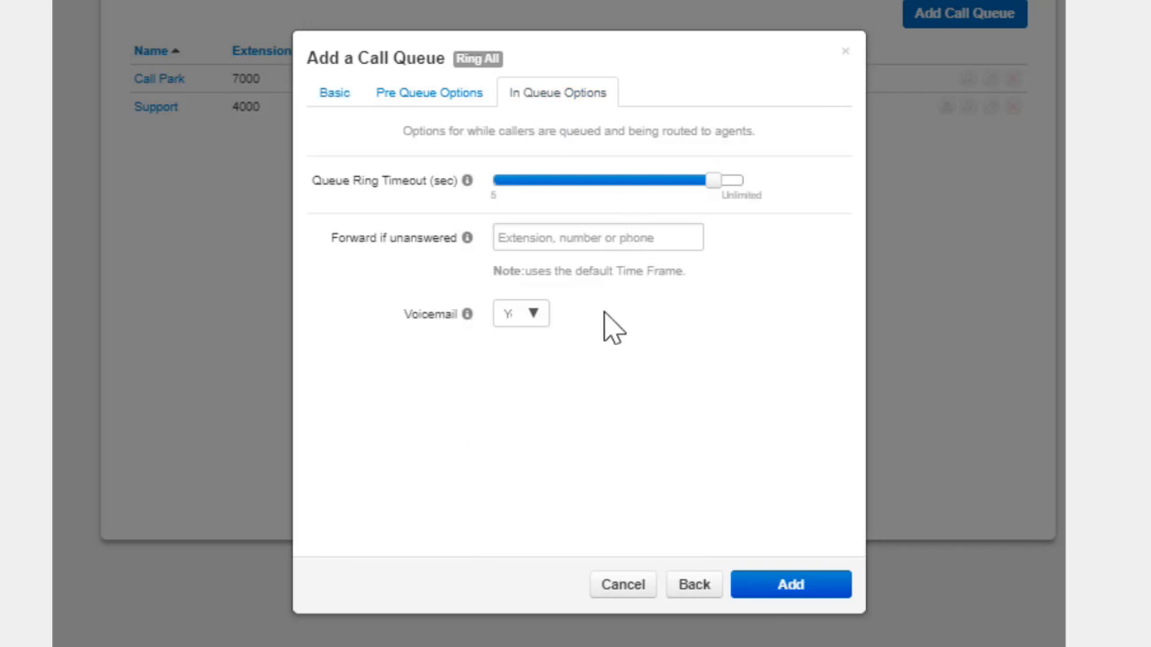
Change the queue type to Linear Hunt, check its in-queue options and return to the basic settings
{"action": "left_click", "coordinate": [336, 96]}
{"action": "left_click", "coordinate": [498, 307]}
{"action": "left_click", "coordinate": [556, 100]}
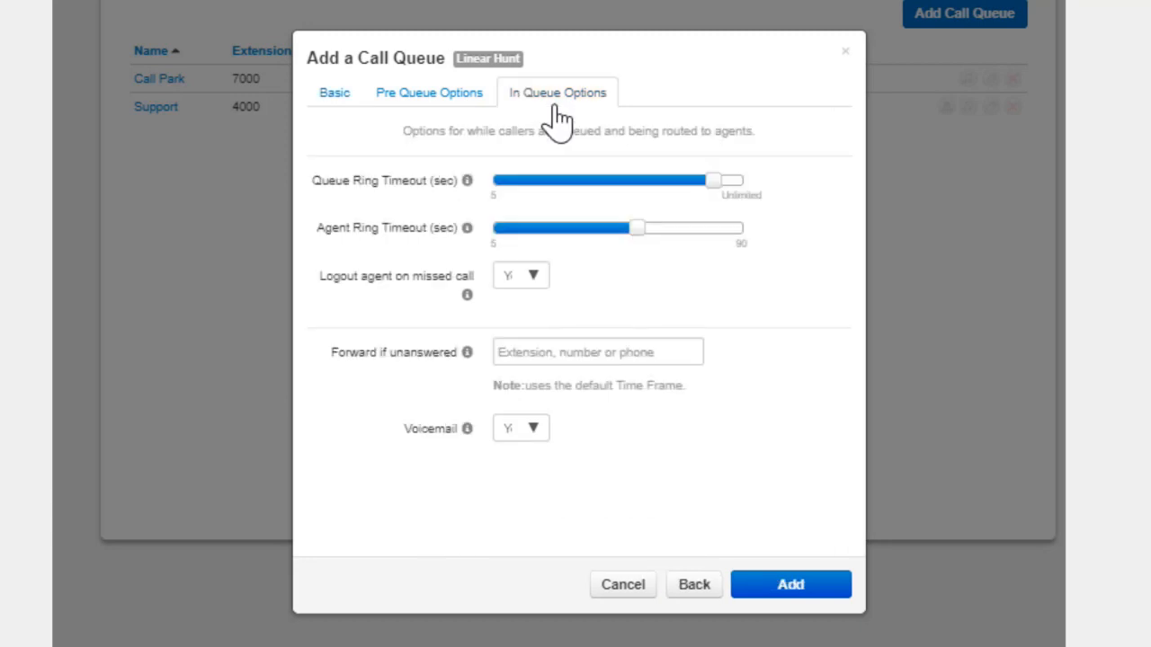
{"action": "left_click", "coordinate": [331, 95]}
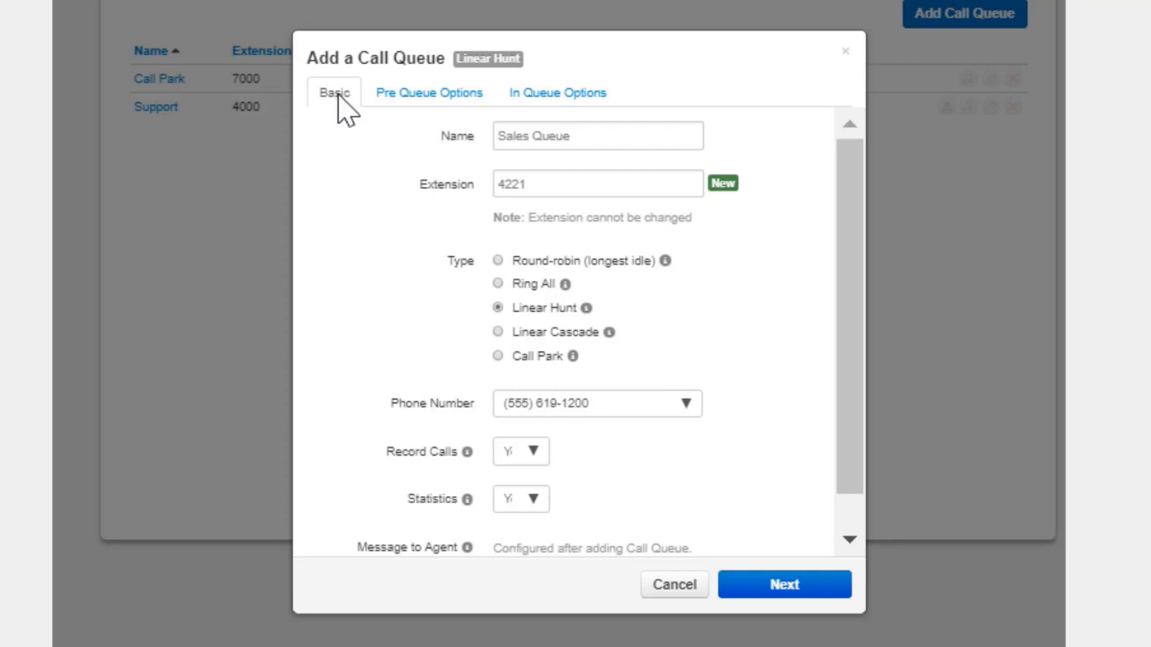
Switch the queue type to Linear Cascade and raise Initial Agent Group to Ring and Agent Group to Add After Timeout
{"action": "left_click", "coordinate": [498, 332]}
{"action": "left_click", "coordinate": [554, 99]}
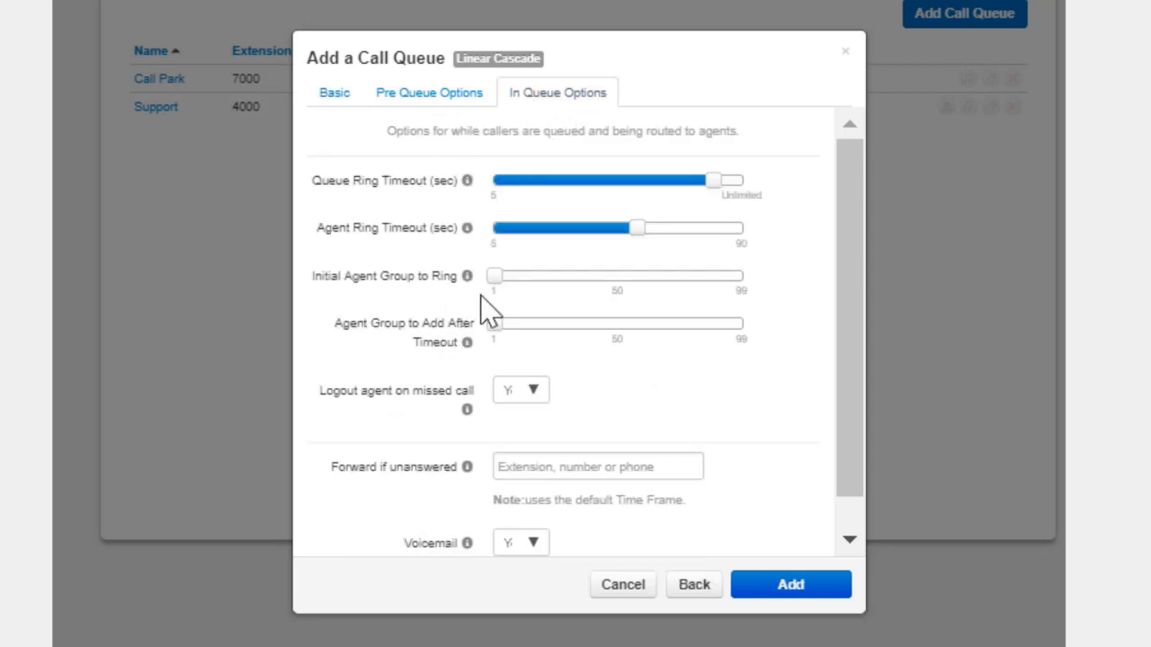
{"action": "left_click_drag", "start_coordinate": [494, 278], "coordinate": [519, 286]}
{"action": "left_click_drag", "start_coordinate": [494, 324], "coordinate": [543, 325]}
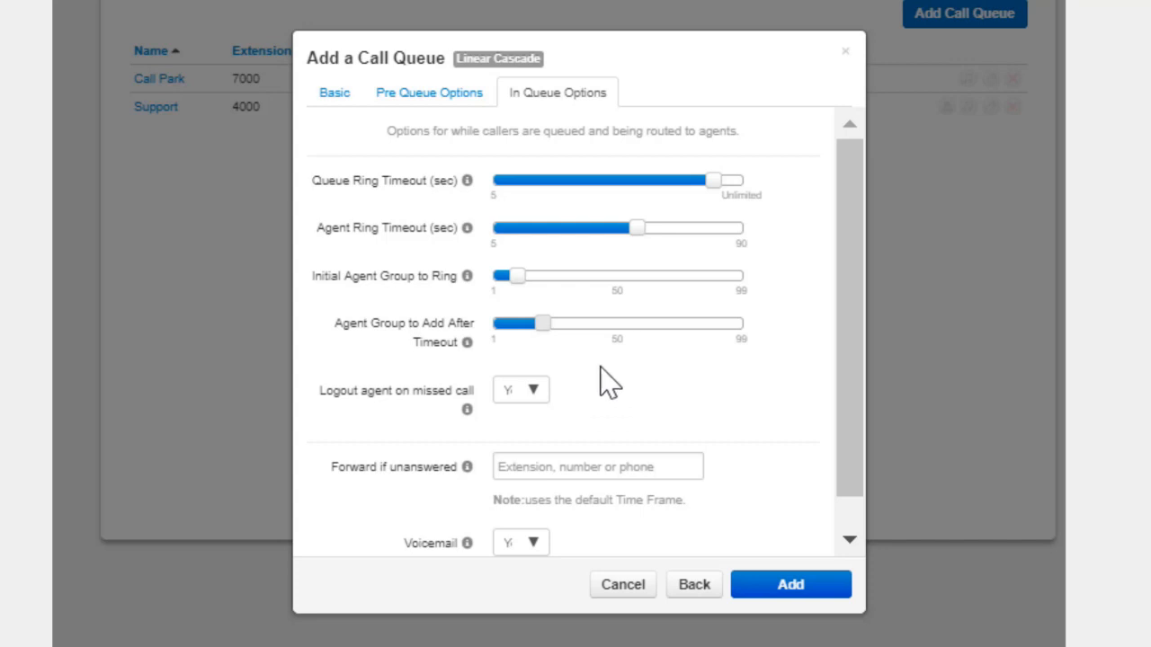
Try the Call Park type, set the queue type to Round-robin (longest idle) and add the Sales Queue
{"action": "left_click", "coordinate": [334, 92]}
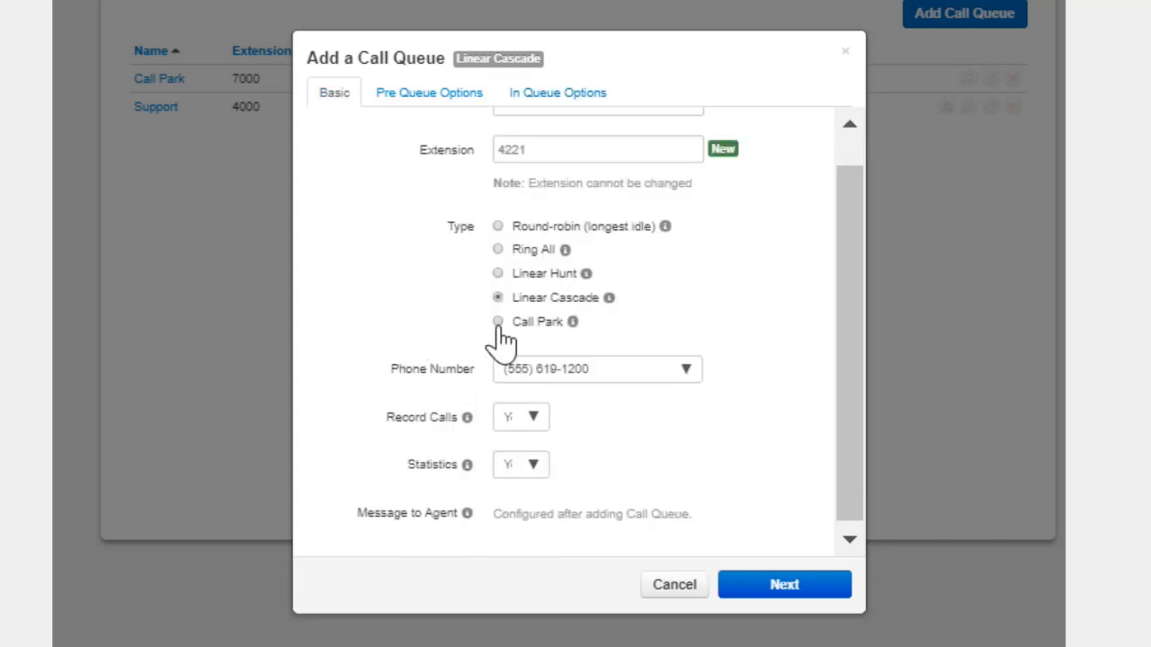
{"action": "left_click", "coordinate": [497, 322]}
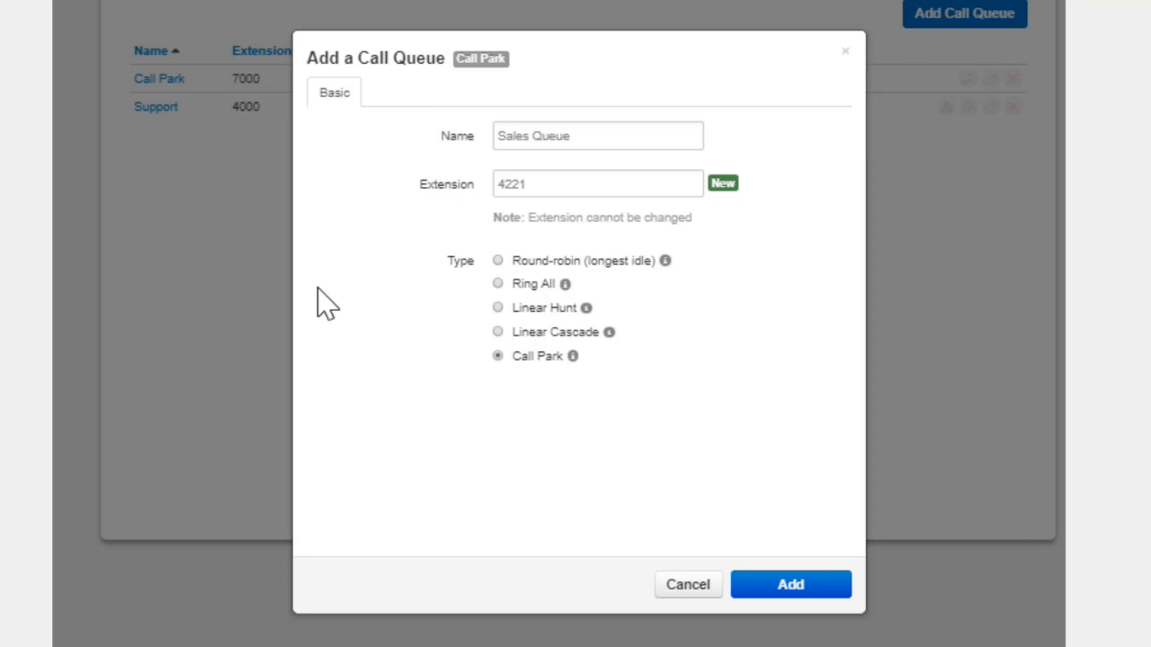
{"action": "left_click", "coordinate": [497, 262]}
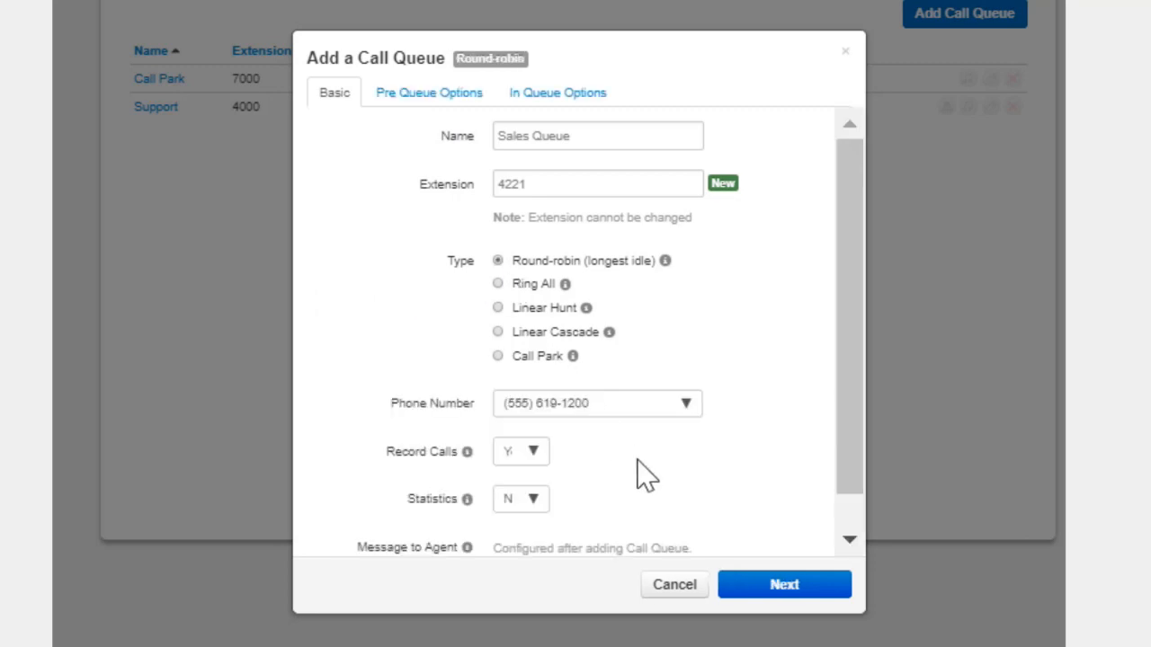
{"action": "left_click", "coordinate": [771, 586]}
{"action": "left_click", "coordinate": [773, 586]}
{"action": "left_click", "coordinate": [795, 584]}
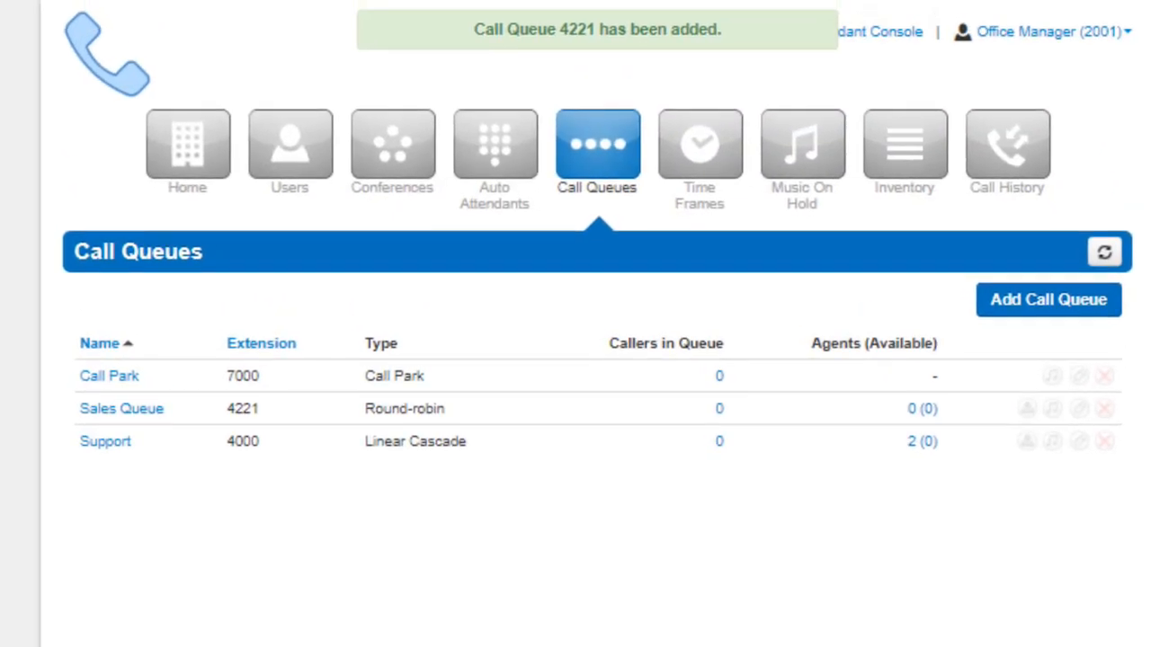
Start adding an agent to the Sales Queue with agent phone 1000 (Basic User) and status Online
{"action": "left_click", "coordinate": [969, 398]}
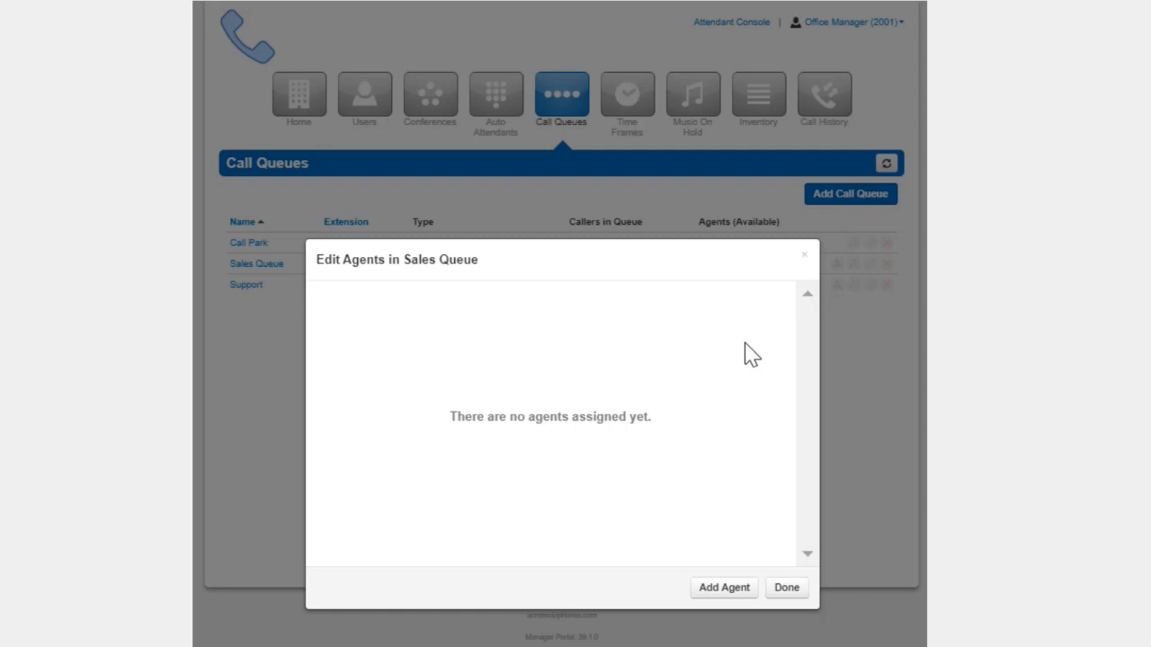
{"action": "left_click", "coordinate": [706, 591]}
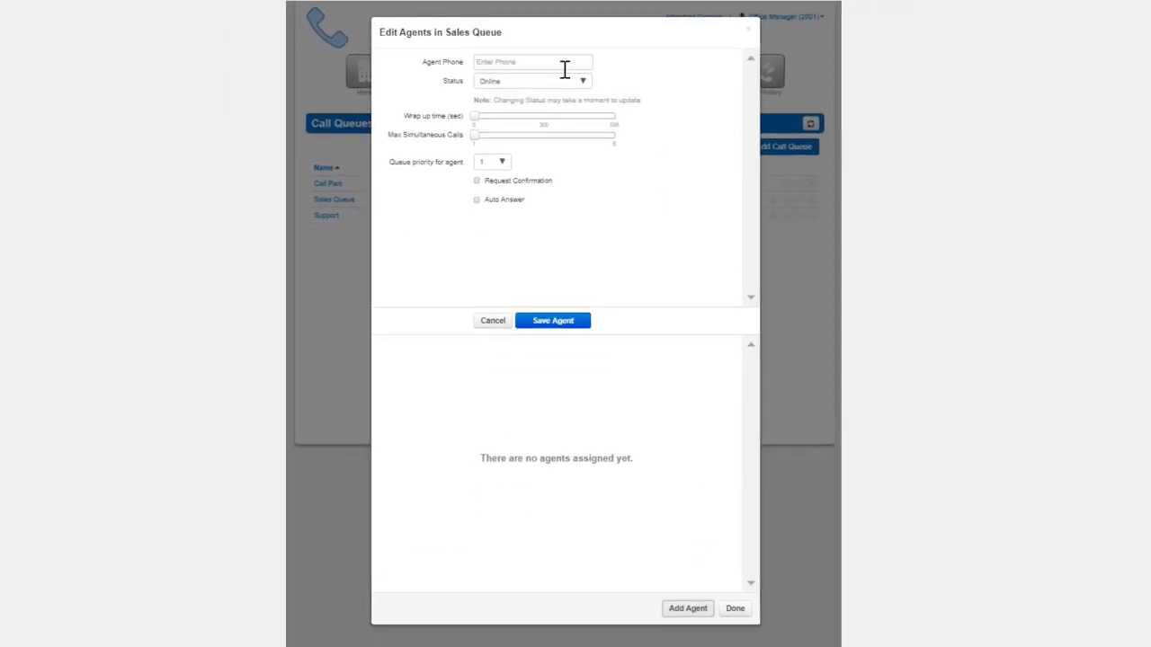
{"action": "left_click", "coordinate": [548, 60]}
{"action": "type", "text": "b"}
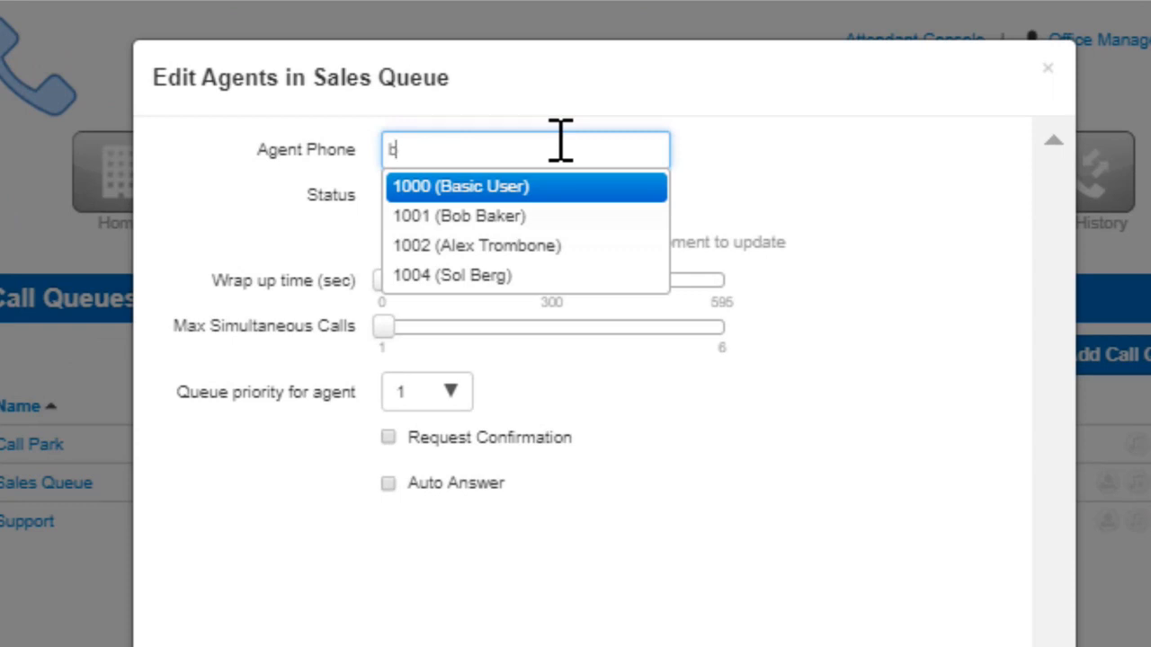
{"action": "key", "text": "Return"}
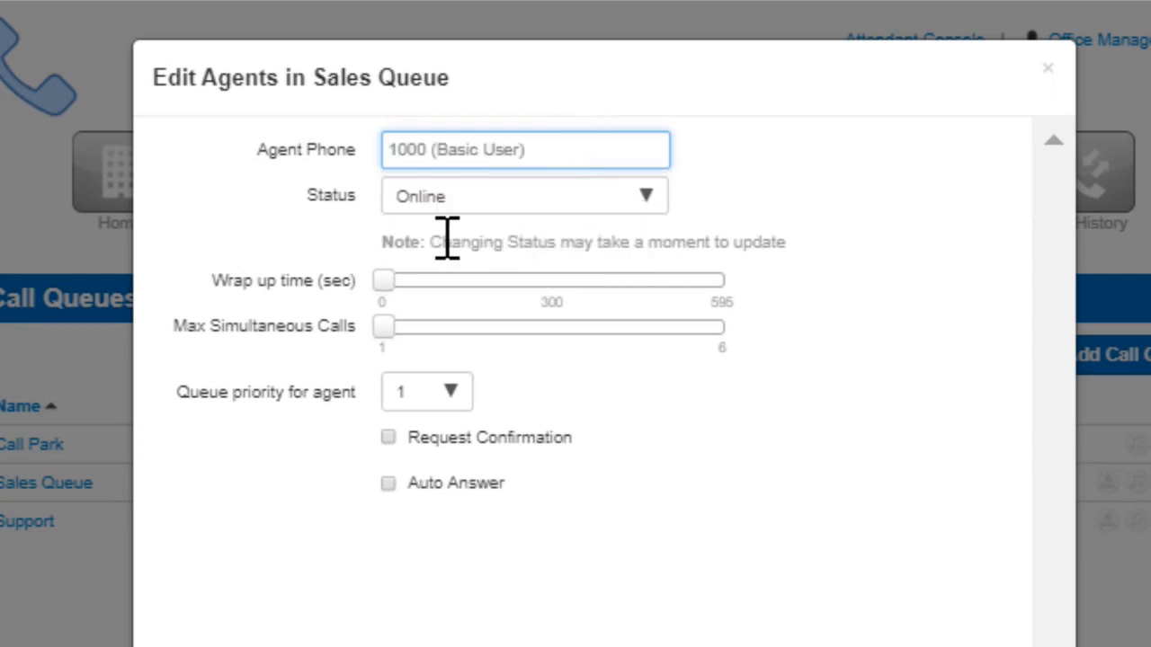
{"action": "left_click", "coordinate": [454, 205]}
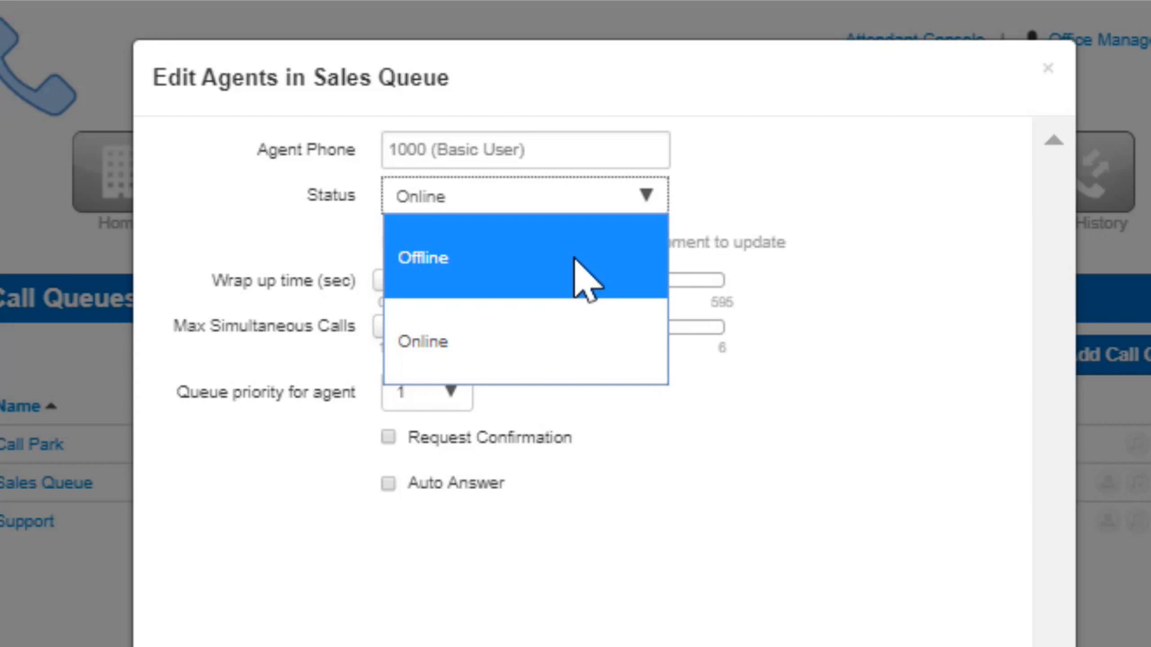
{"action": "left_click", "coordinate": [606, 341]}
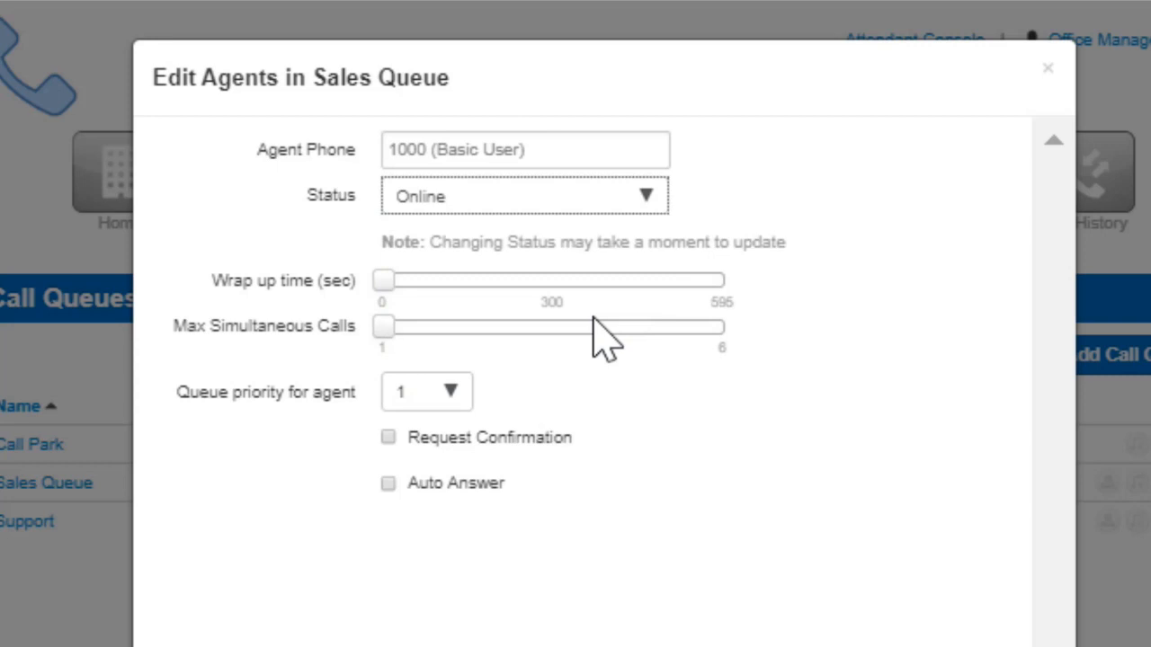
Set the agent's wrap up time to 25 seconds and max simultaneous calls to 2
{"action": "mouse_move", "coordinate": [388, 282]}
{"action": "left_click_drag", "start_coordinate": [387, 284], "coordinate": [401, 290]}
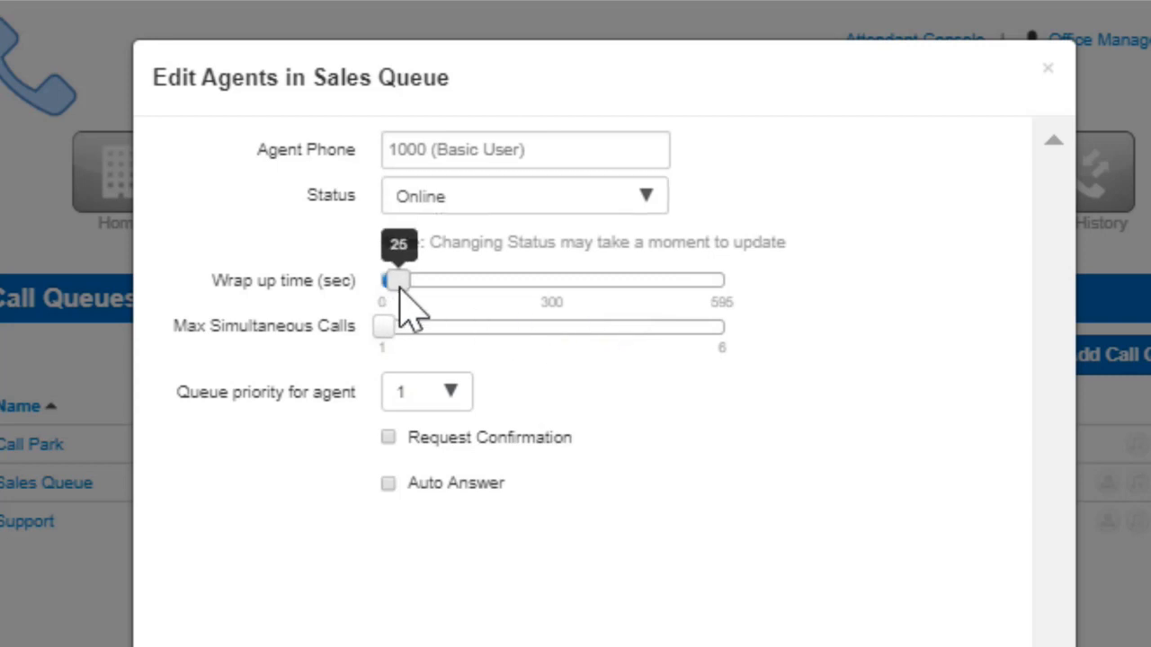
{"action": "mouse_move", "coordinate": [381, 327]}
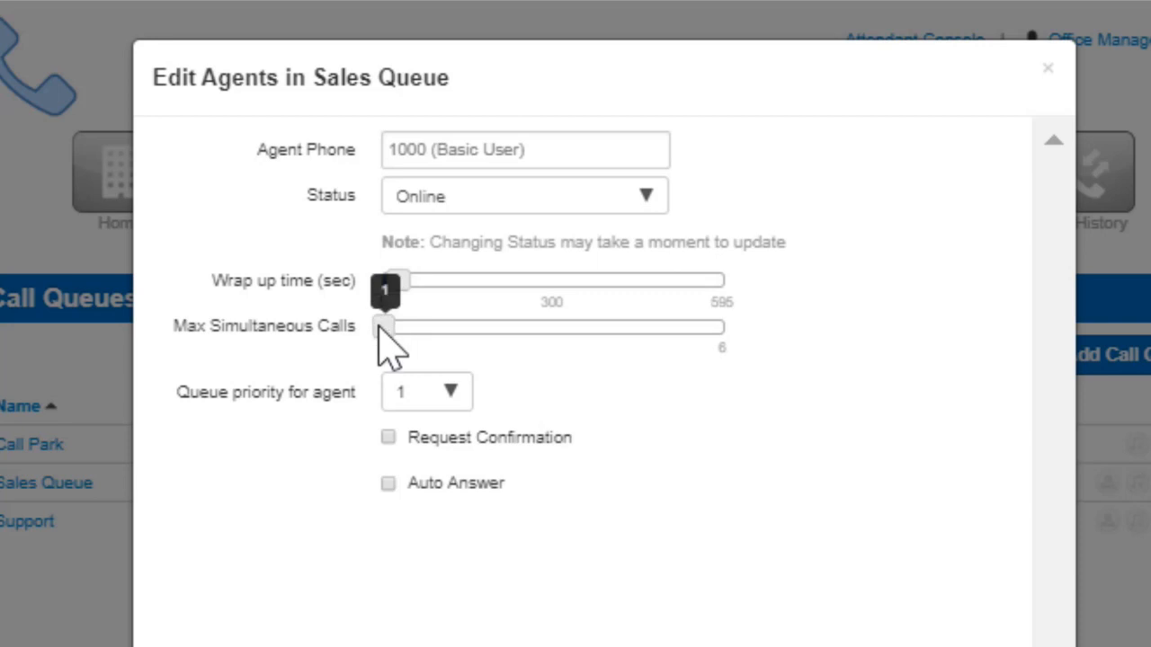
{"action": "left_click", "coordinate": [417, 325]}
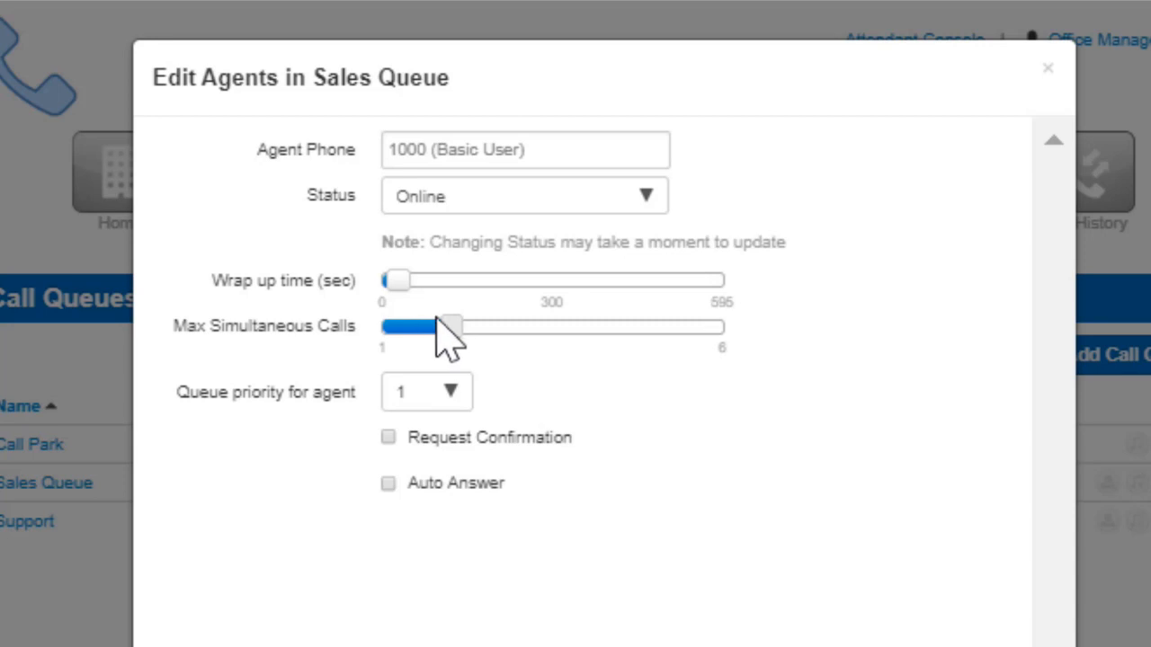
{"action": "mouse_move", "coordinate": [445, 315]}
Keep the agent's queue priority at 1, enable only Auto Answer without Request Confirmation, and save the agent
{"action": "left_click", "coordinate": [447, 400]}
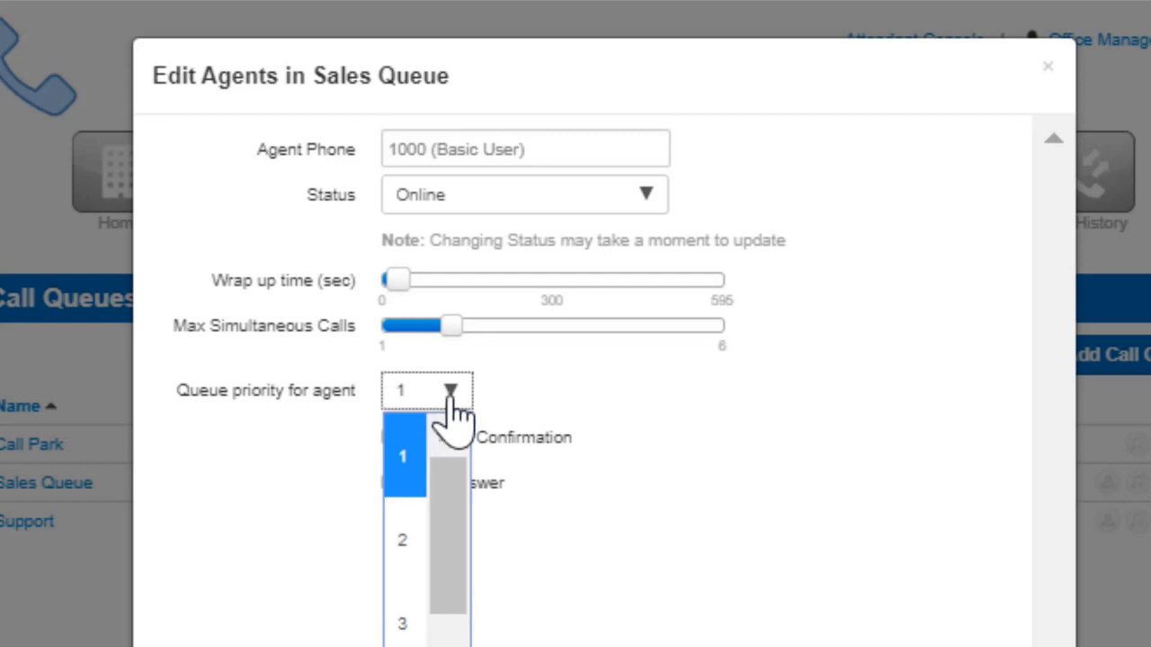
{"action": "left_click", "coordinate": [450, 402]}
{"action": "left_click", "coordinate": [388, 438]}
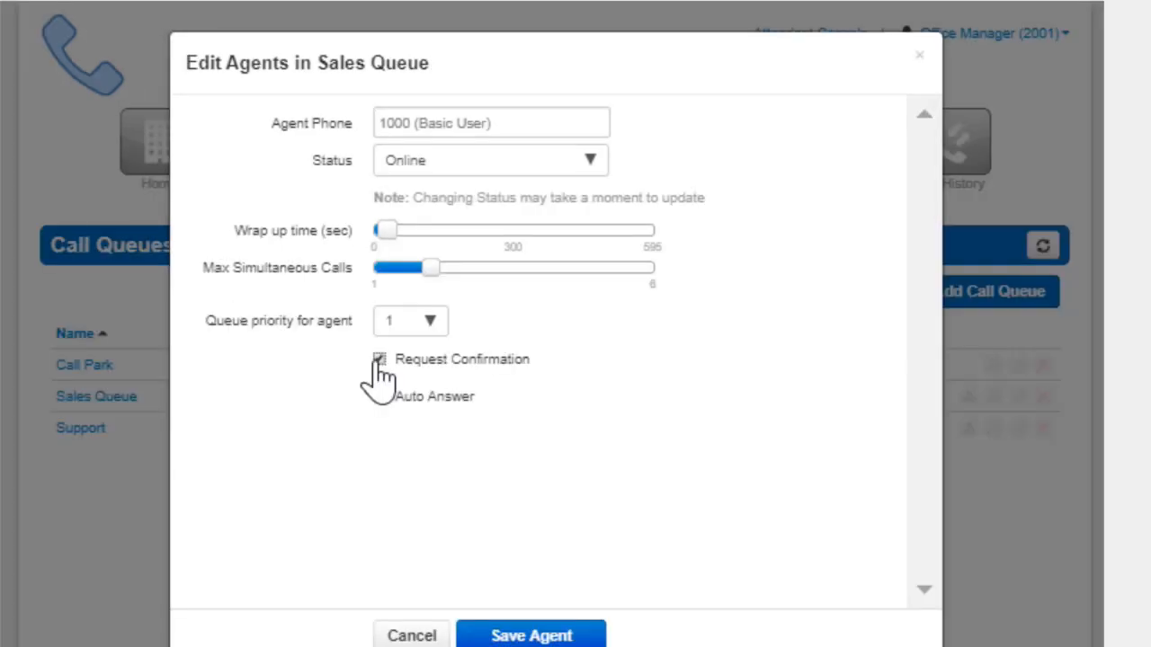
{"action": "left_click", "coordinate": [378, 360]}
{"action": "left_click", "coordinate": [379, 397]}
{"action": "left_click", "coordinate": [536, 635]}
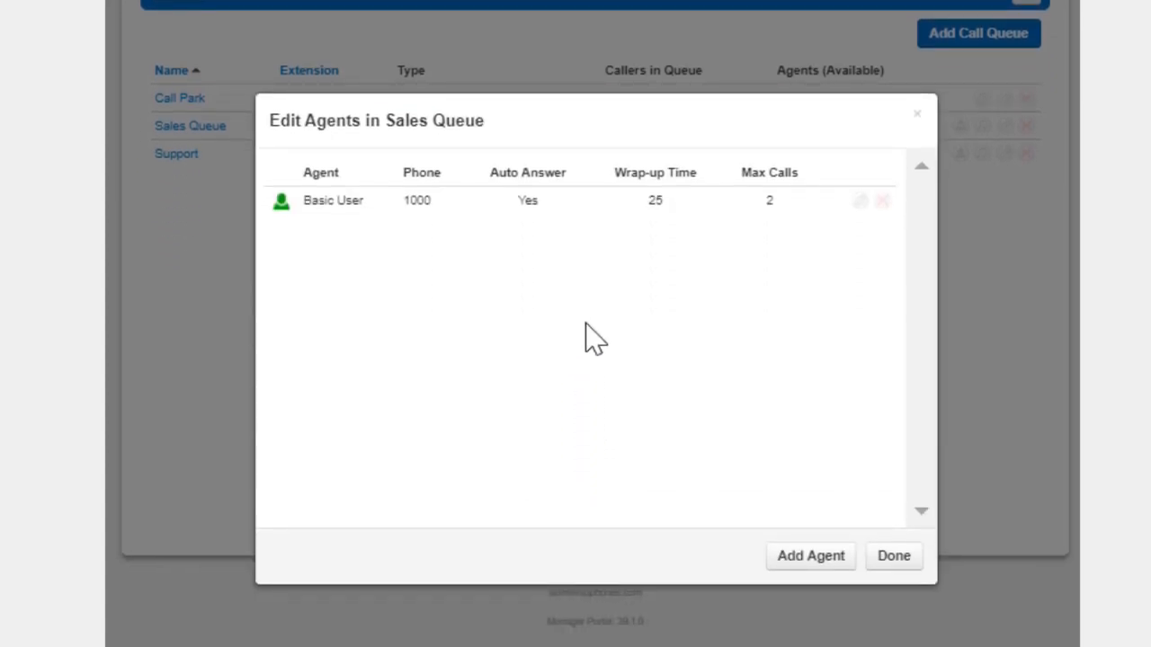
Open agent 1000 for editing, remove it from the Sales Queue and finish editing agents
{"action": "left_click", "coordinate": [860, 199]}
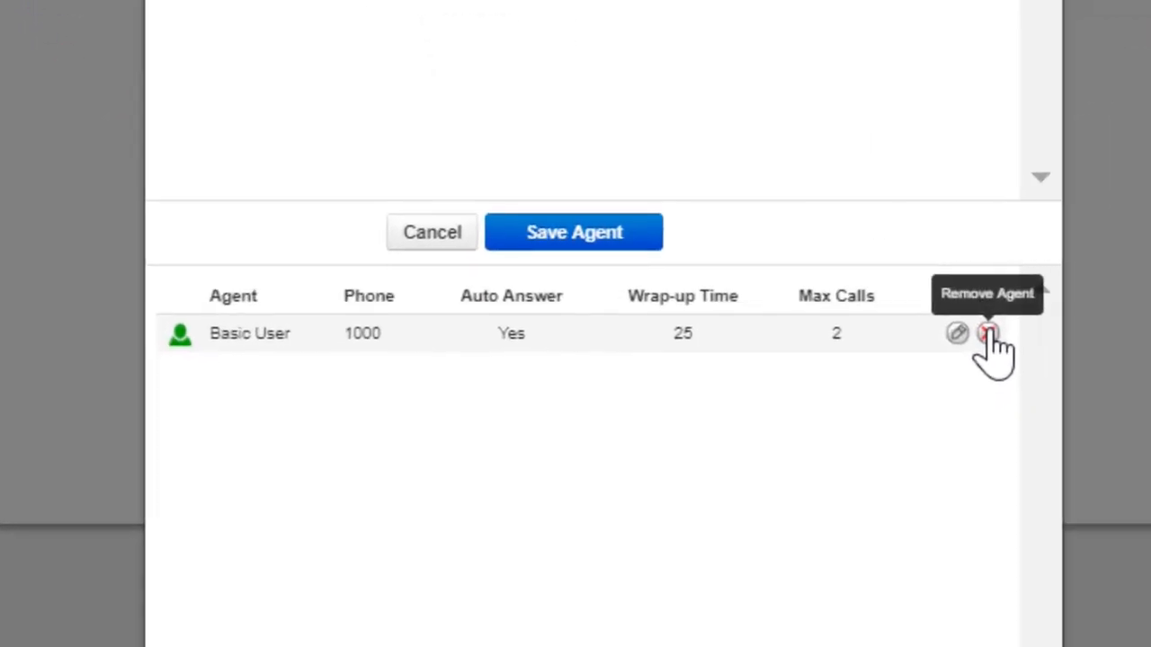
{"action": "left_click", "coordinate": [807, 471]}
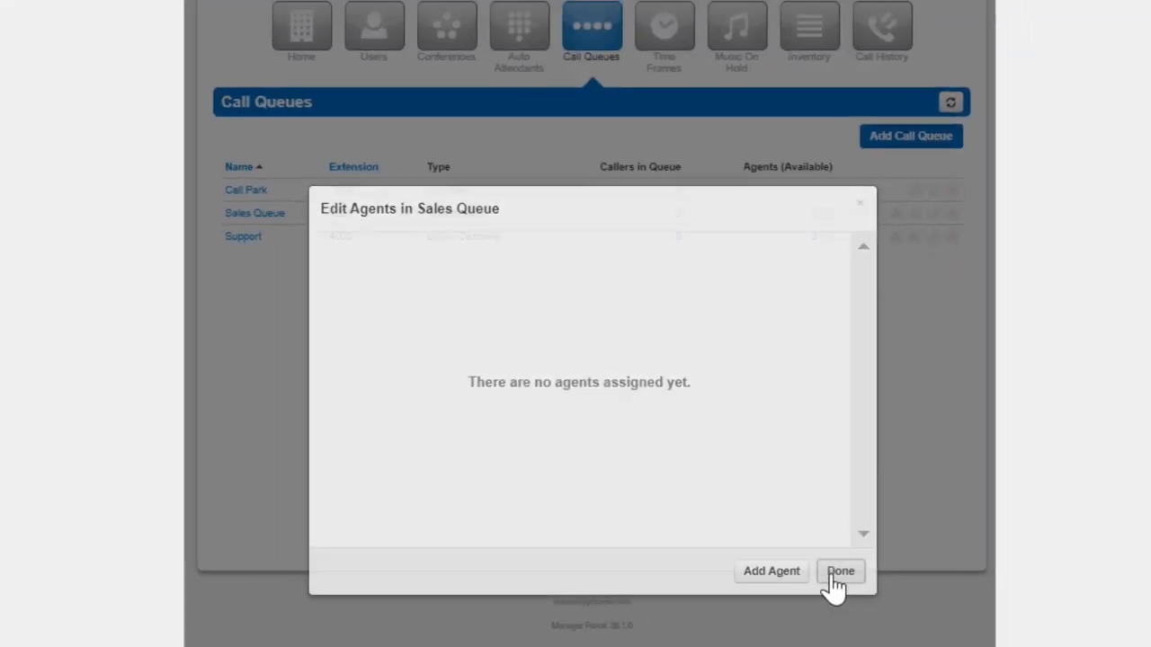
{"action": "left_click", "coordinate": [836, 573]}
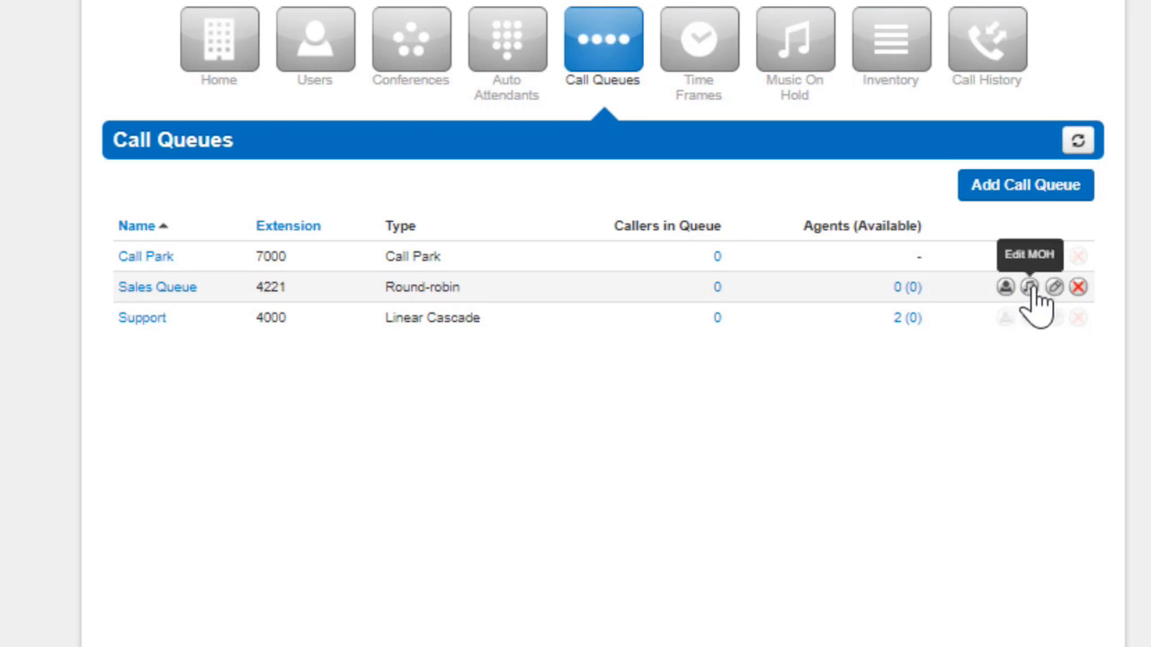
Upload Song2 from Downloads as music on hold for the Sales Queue with the song name Queue MoH
{"action": "left_click", "coordinate": [1030, 287]}
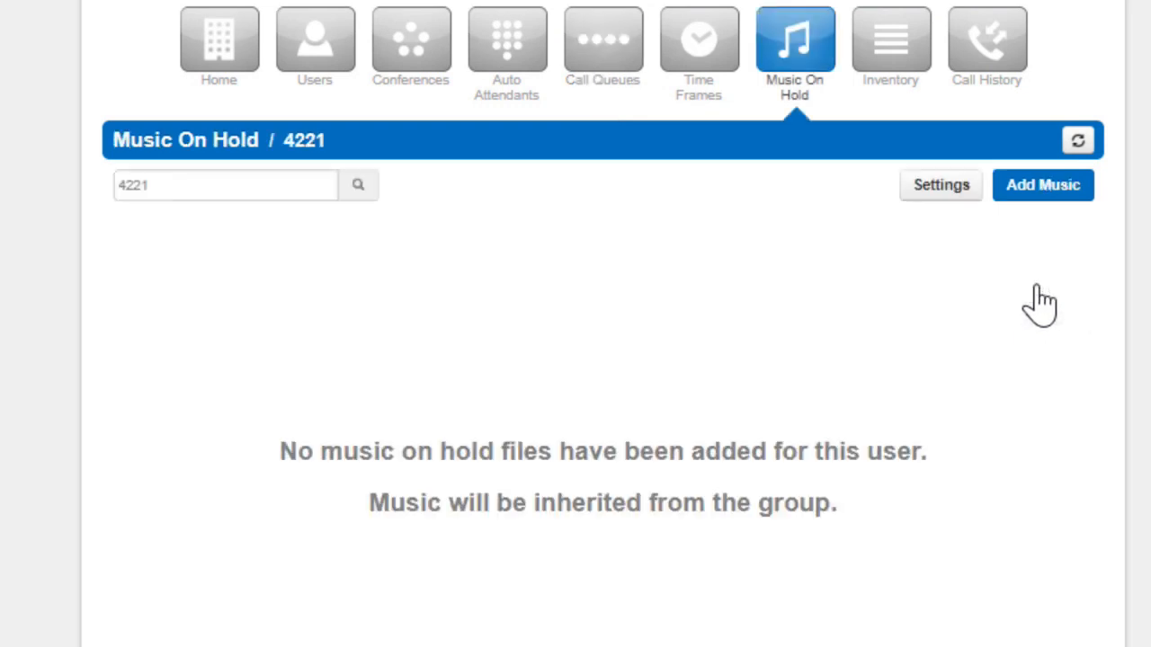
{"action": "left_click", "coordinate": [1030, 191]}
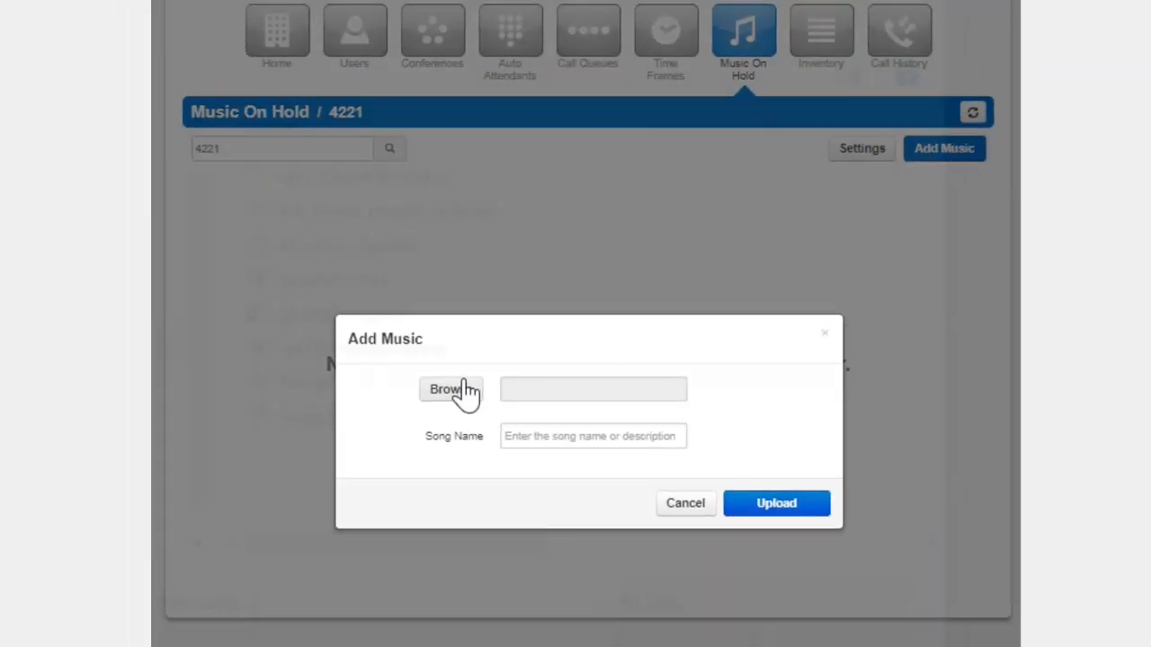
{"action": "left_click", "coordinate": [463, 386]}
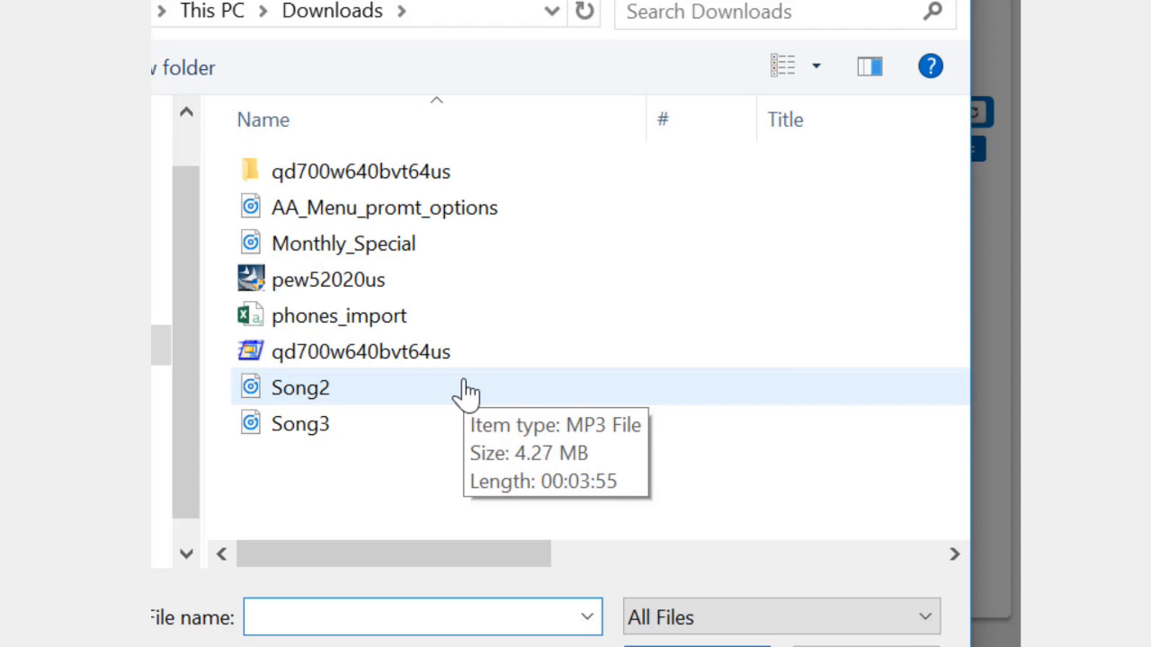
{"action": "double_click", "coordinate": [466, 389]}
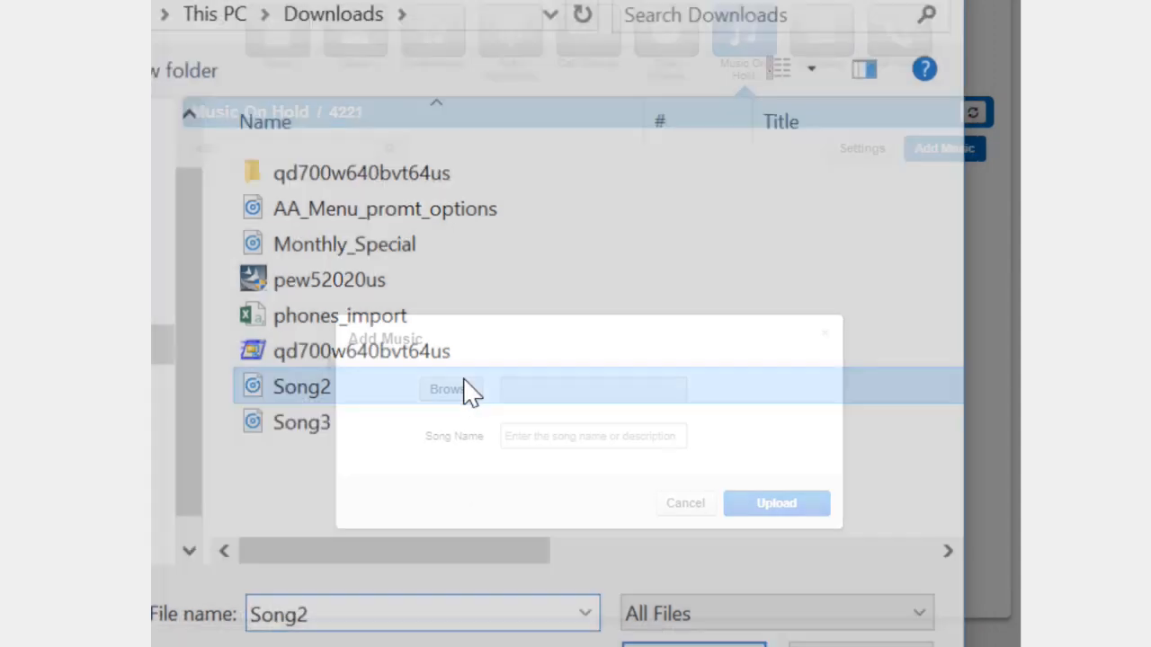
{"action": "left_click", "coordinate": [551, 438]}
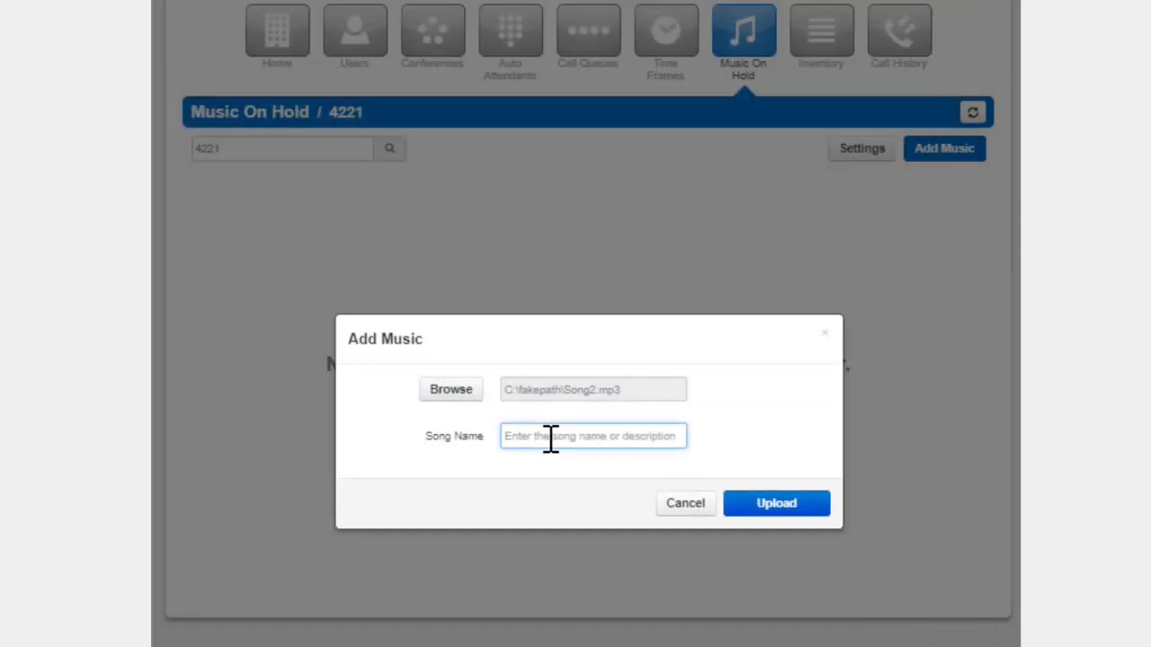
{"action": "type", "text": "Queue MoH"}
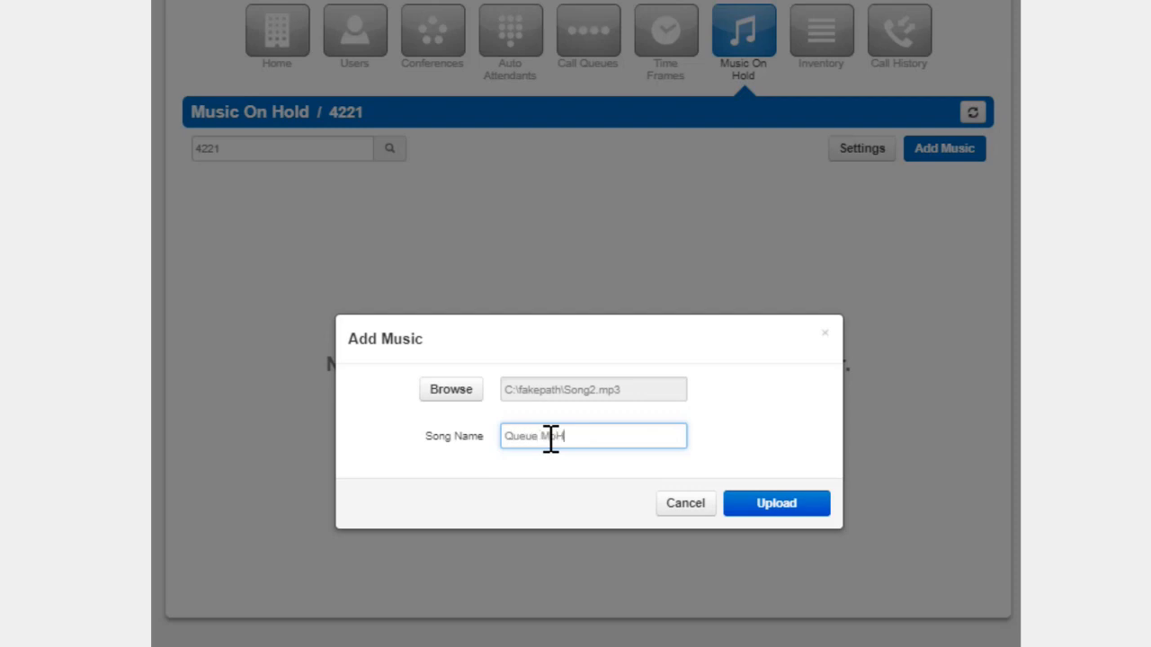
{"action": "left_click", "coordinate": [793, 504]}
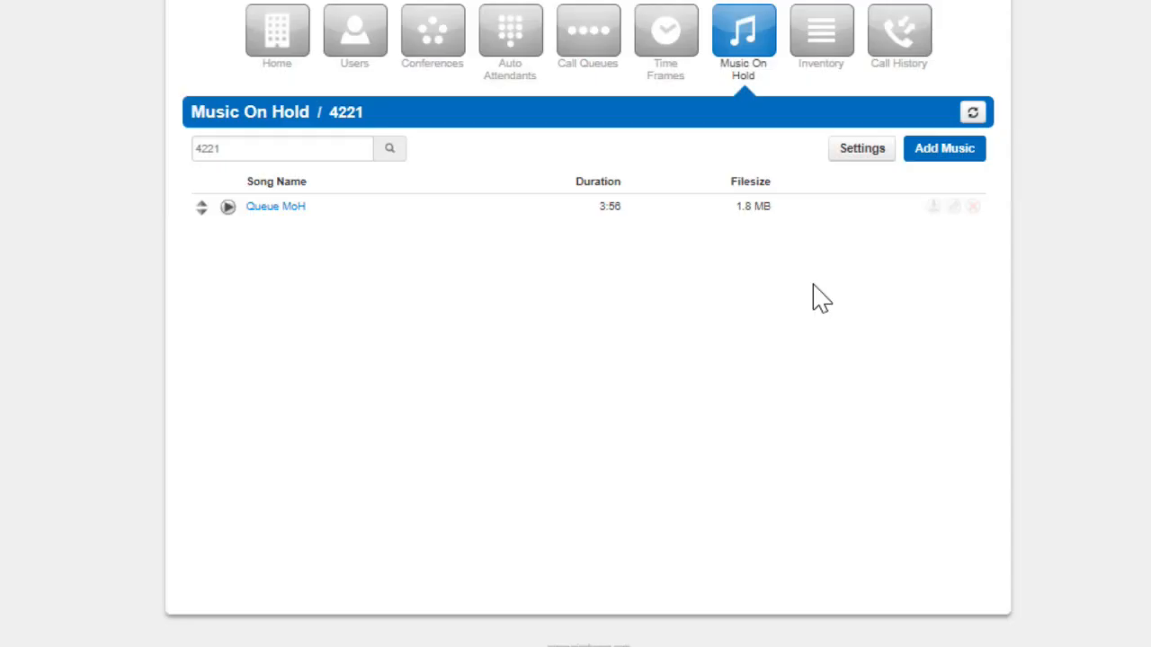
Enable the introductory greeting in the Music on Hold settings and choose Monthly_Special from Downloads as the greeting to upload
{"action": "left_click", "coordinate": [845, 158]}
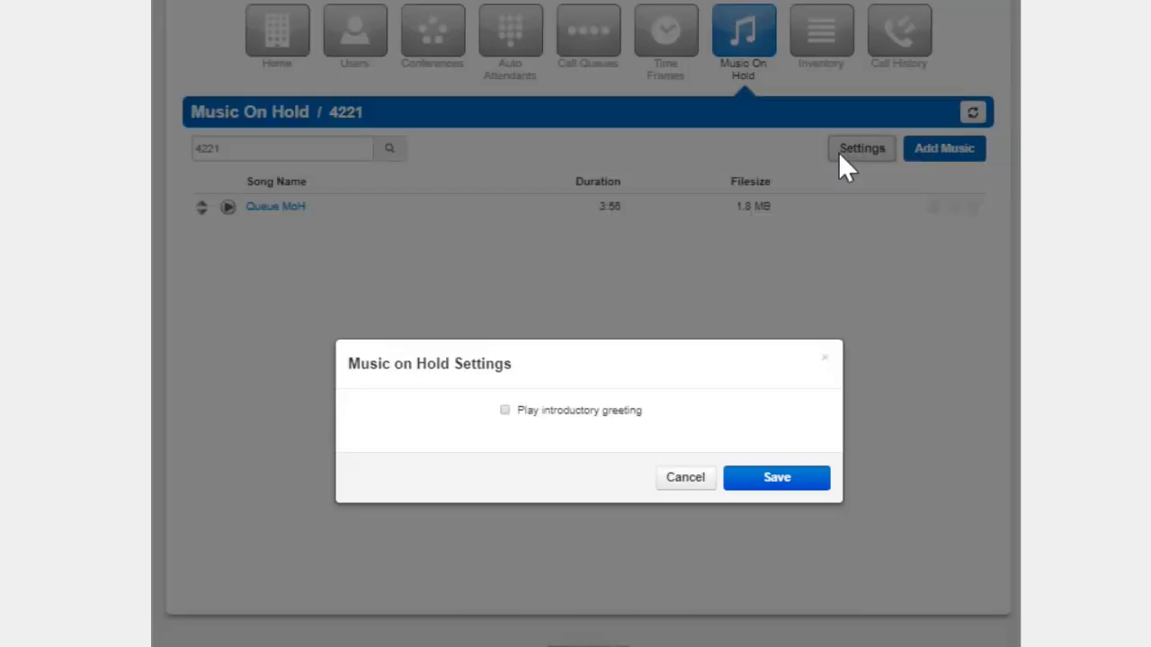
{"action": "left_click", "coordinate": [505, 410]}
{"action": "left_click", "coordinate": [504, 383]}
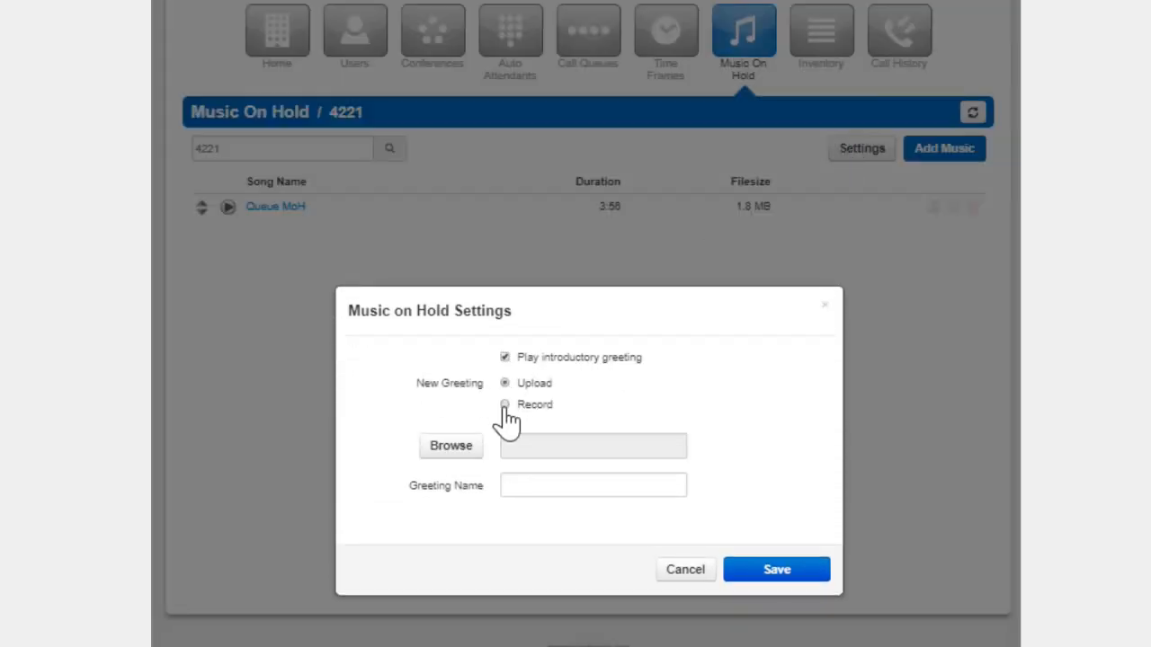
{"action": "left_click", "coordinate": [504, 406]}
{"action": "left_click", "coordinate": [504, 384]}
{"action": "left_click", "coordinate": [451, 446]}
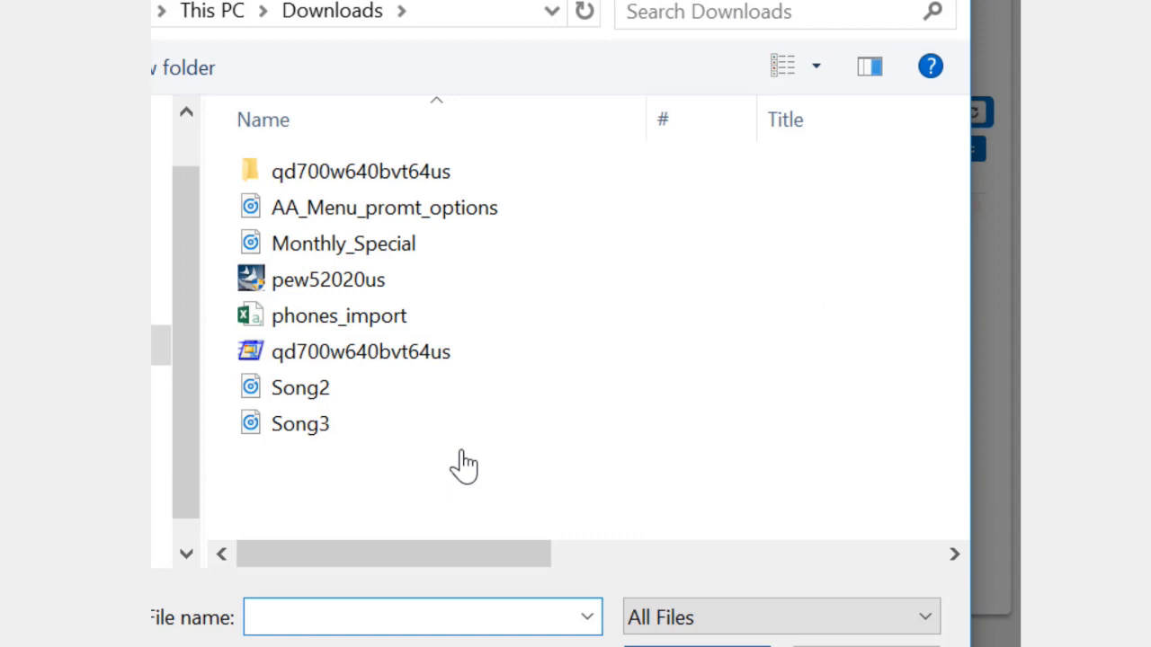
{"action": "double_click", "coordinate": [385, 244]}
Name the greeting Queue Introductory greeting and save the Music on Hold settings
{"action": "left_click", "coordinate": [555, 481]}
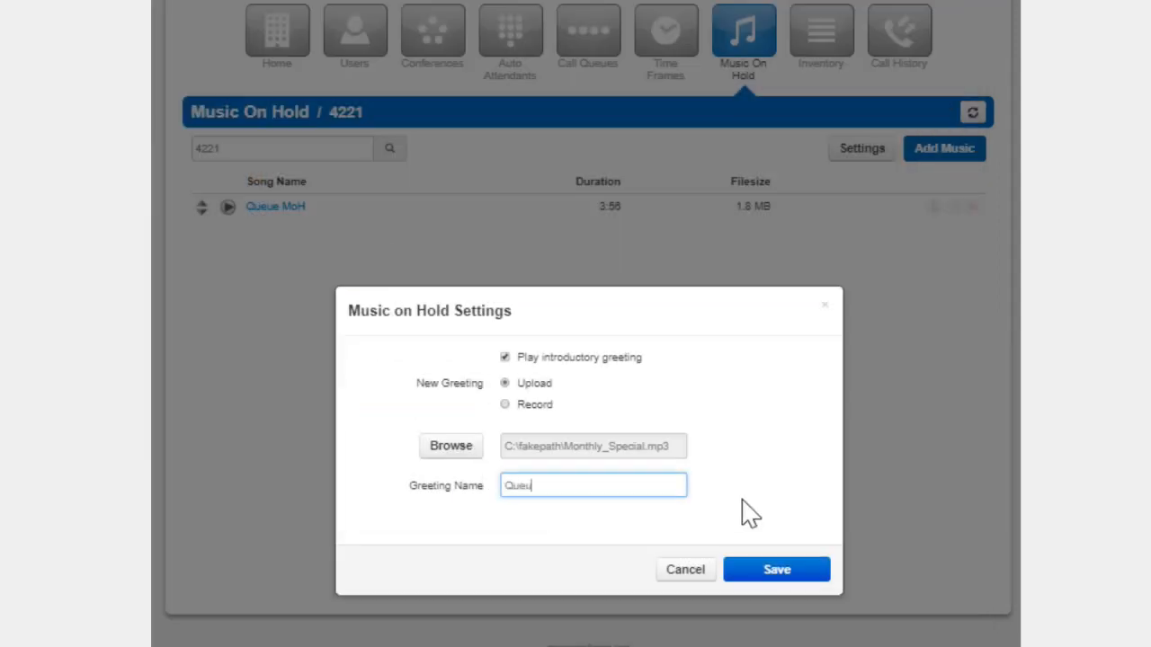
{"action": "type", "text": "Queue Introductory greeting"}
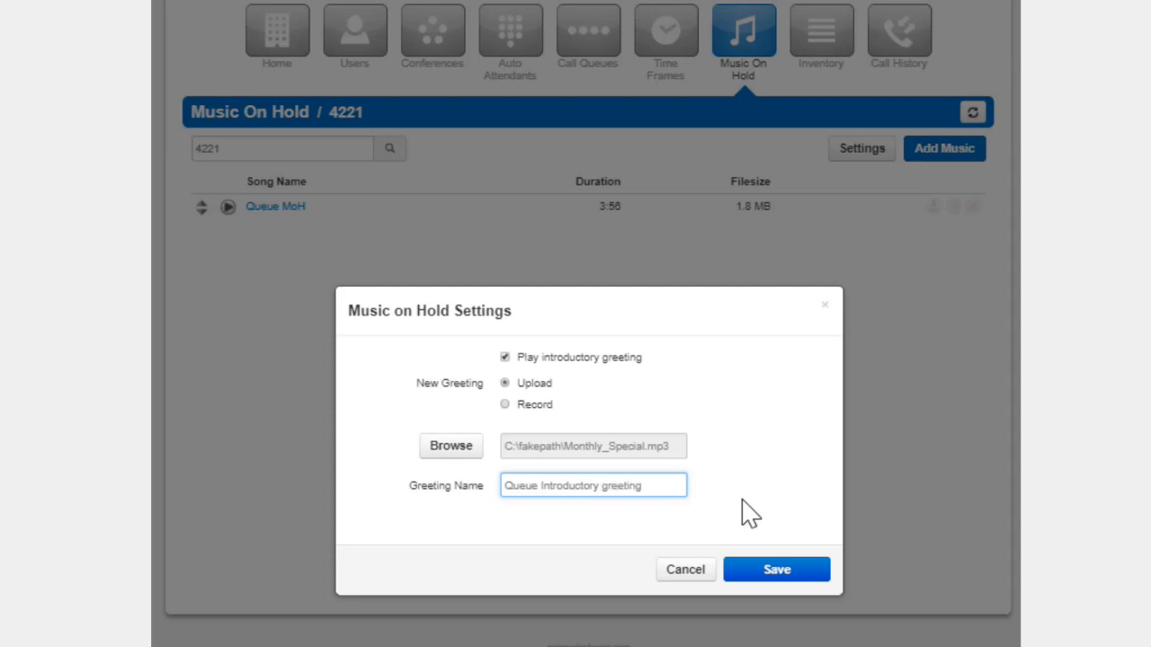
{"action": "left_click", "coordinate": [763, 571]}
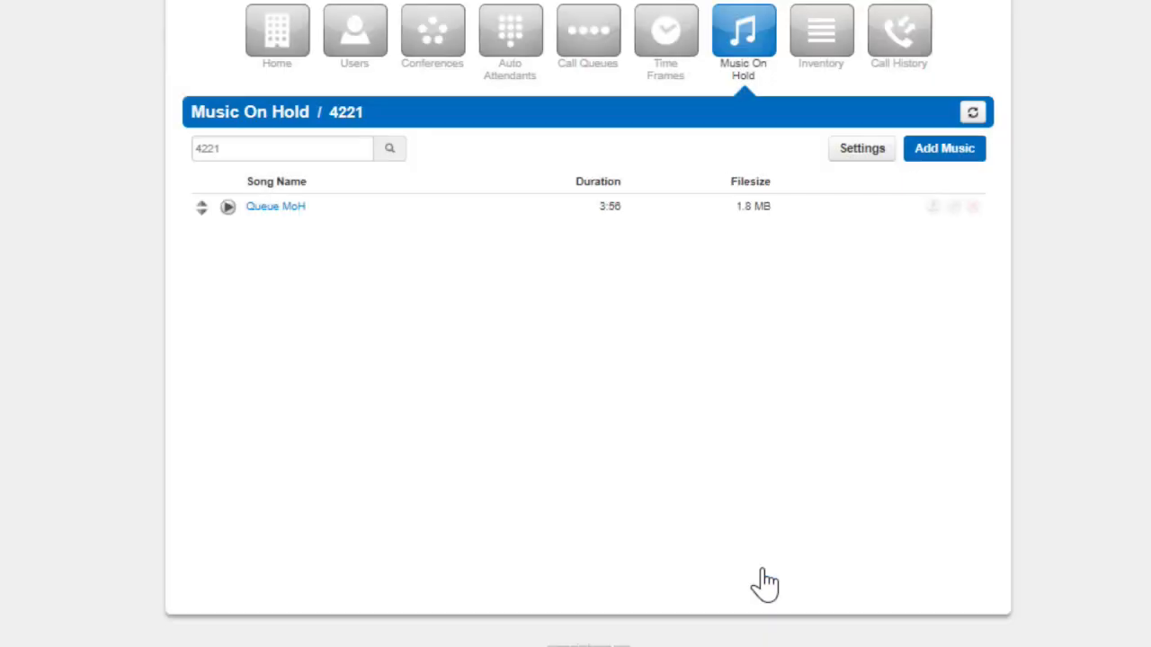
Upload Song3.mp3 as music on hold named Song 2 MoH, then move it above Queue MoH and save the new order
{"action": "type", "text": "Song 2 MoH"}
{"action": "left_click", "coordinate": [773, 513]}
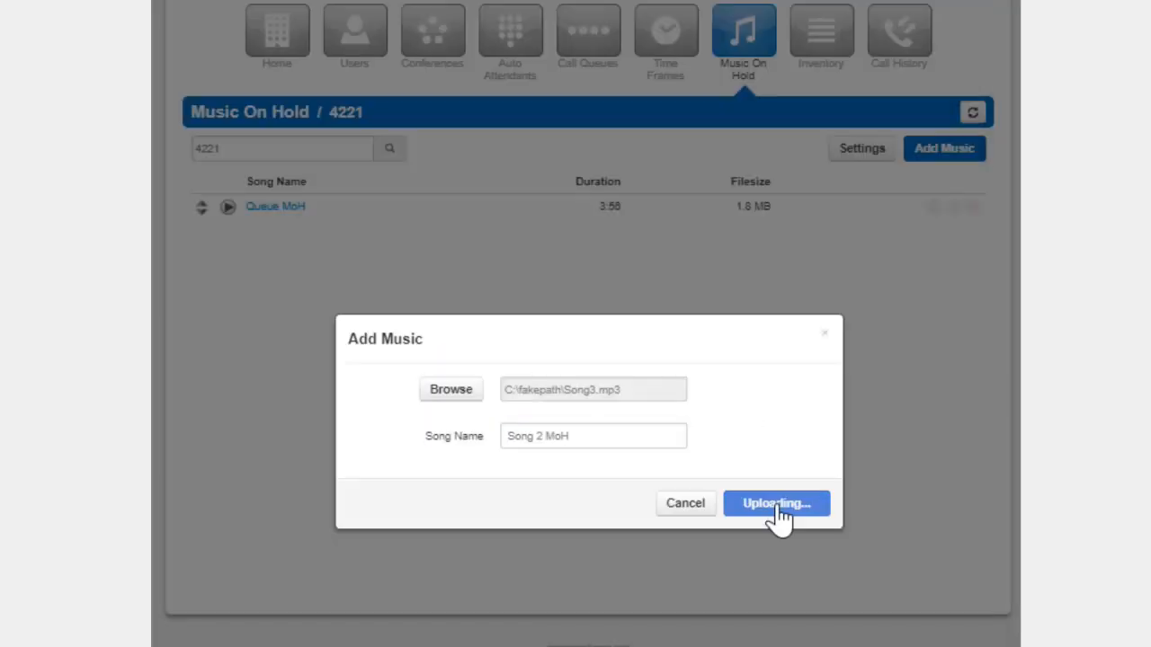
{"action": "mouse_move", "coordinate": [202, 231]}
{"action": "left_mouse_down"}
{"action": "mouse_move", "coordinate": [201, 206]}
{"action": "mouse_move", "coordinate": [209, 216]}
{"action": "left_mouse_up"}
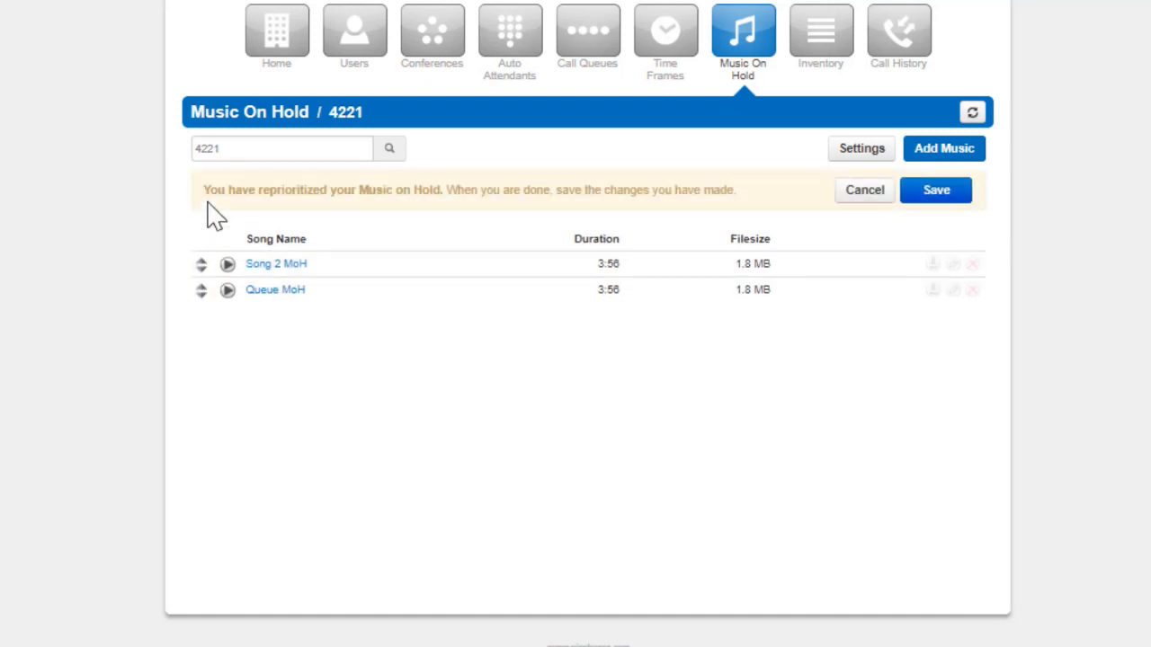
{"action": "left_click", "coordinate": [940, 194]}
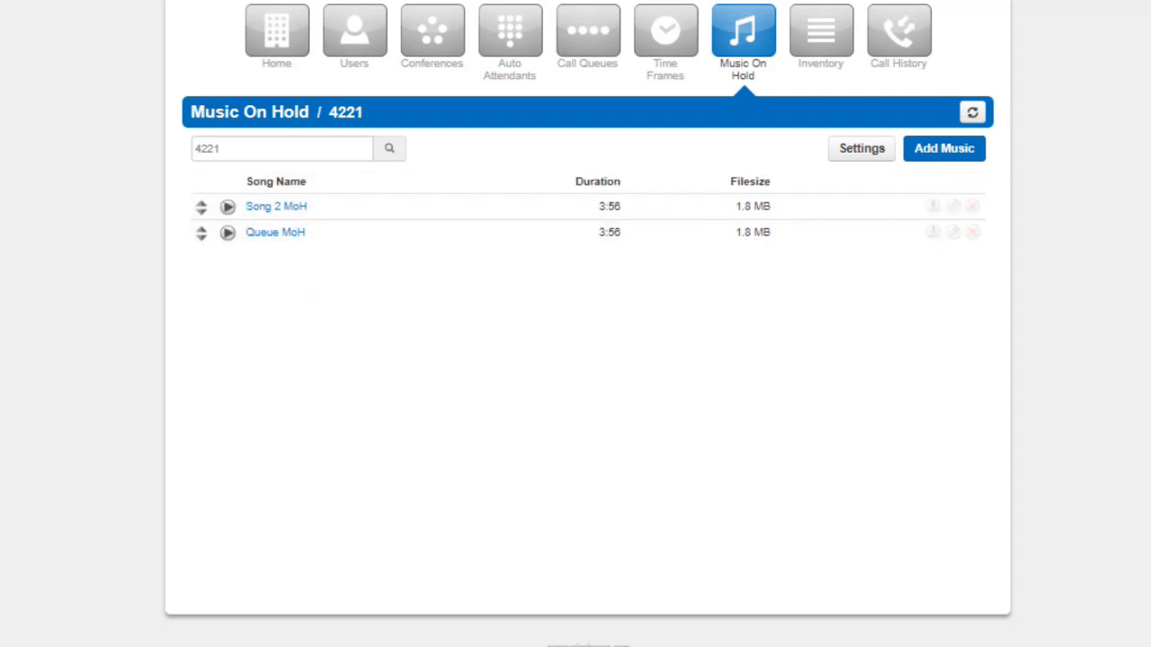
Return to the call queues, open the Sales Queue for editing, review its basic settings and close it without changes
{"action": "left_click", "coordinate": [588, 32]}
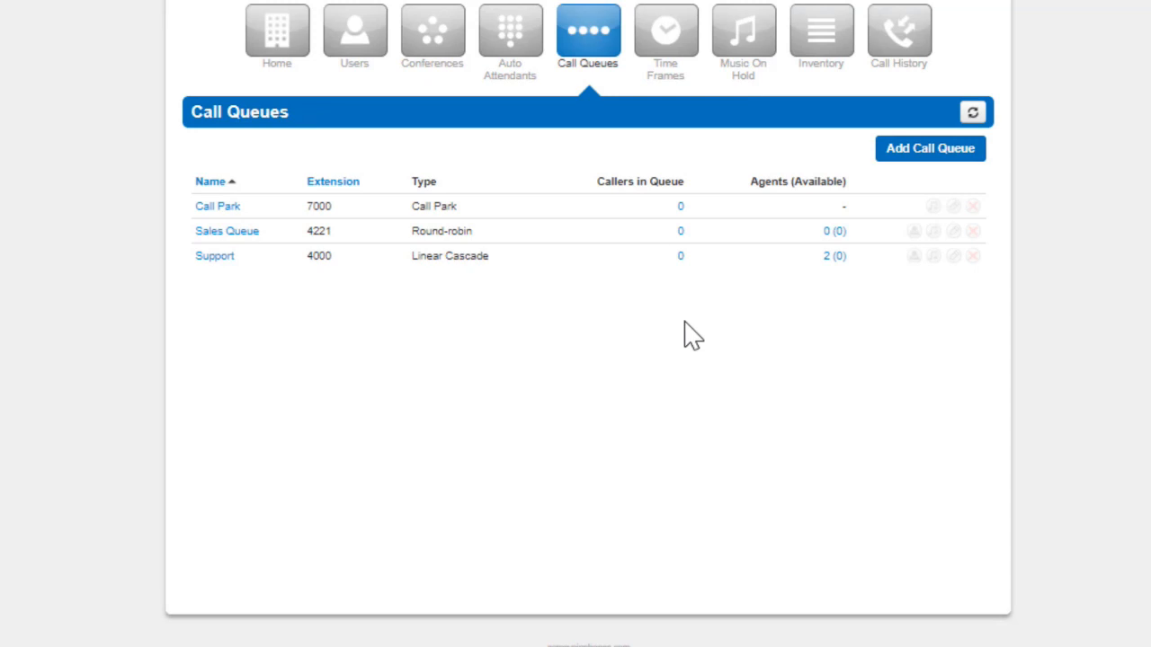
{"action": "left_click", "coordinate": [954, 232]}
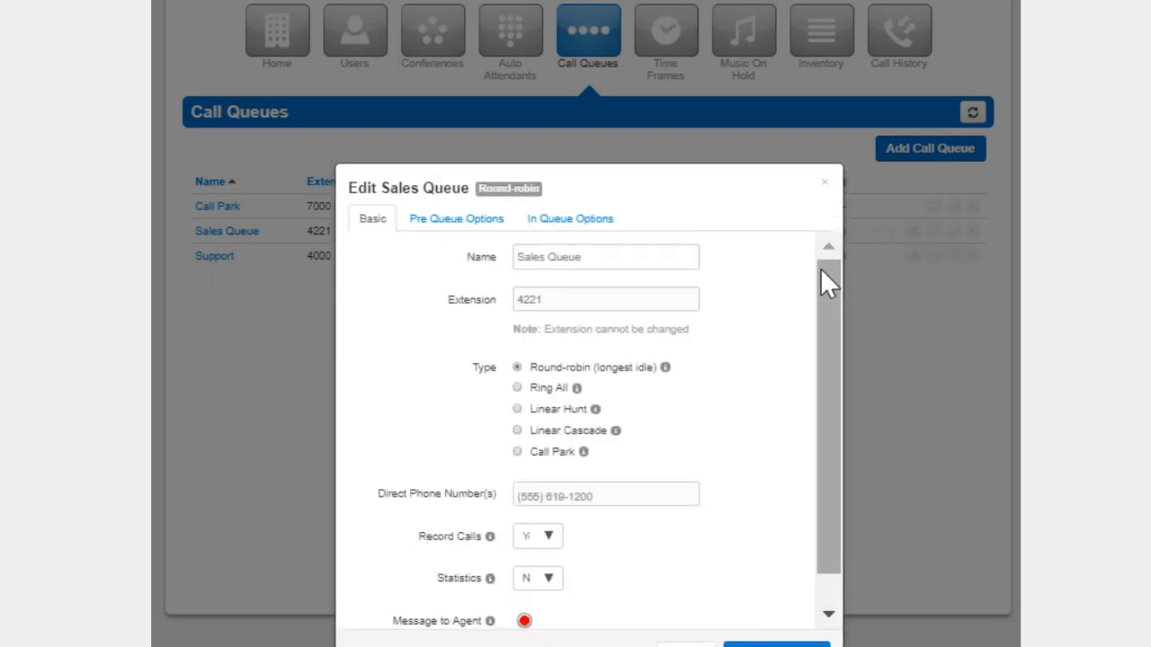
{"action": "scroll", "coordinate": [824, 333], "scroll_direction": "down", "scroll_amount": 1}
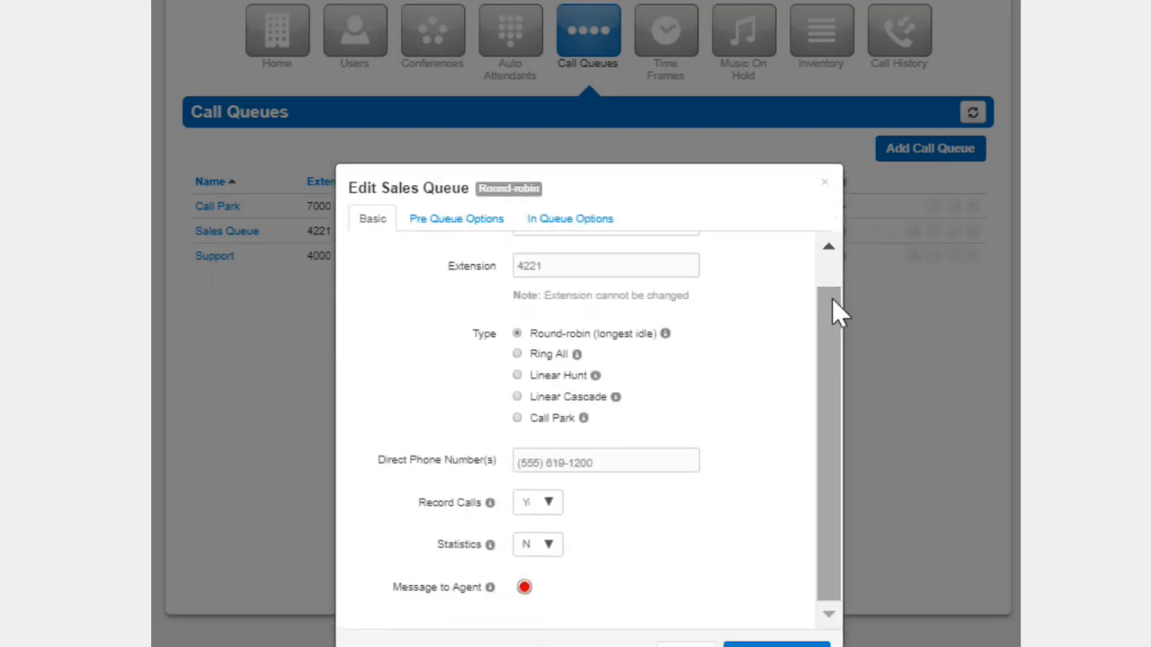
{"action": "left_click", "coordinate": [828, 185]}
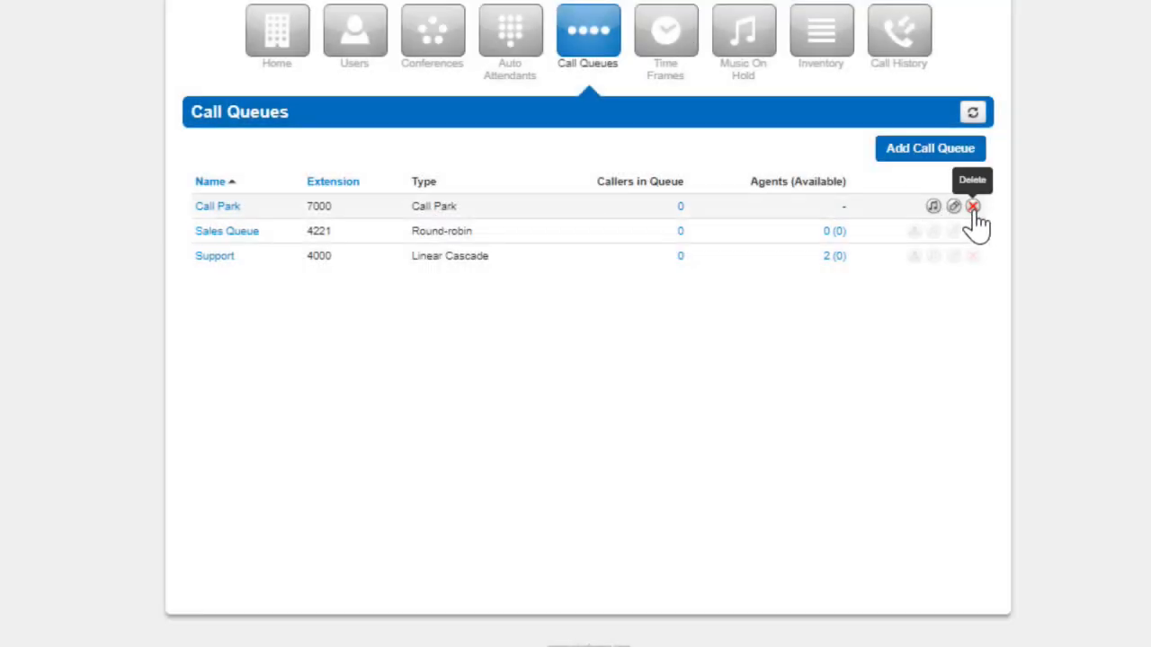
Try to delete the Call Park queue from the list of call queues
{"action": "left_click", "coordinate": [974, 212]}
{"action": "left_click", "coordinate": [843, 221]}
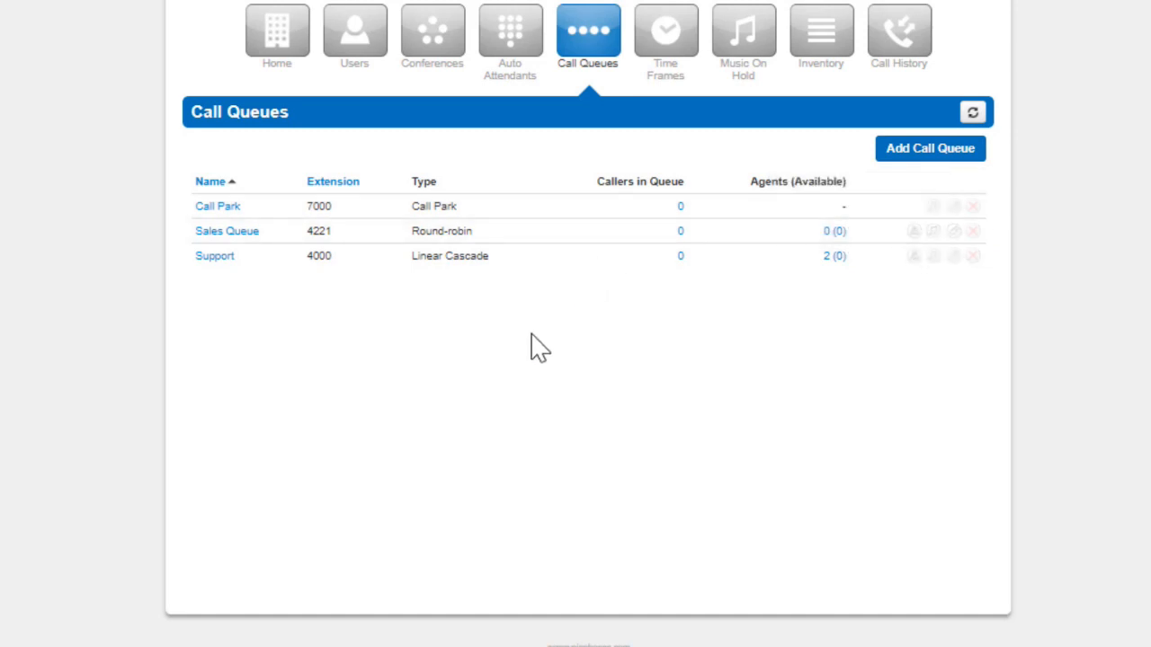